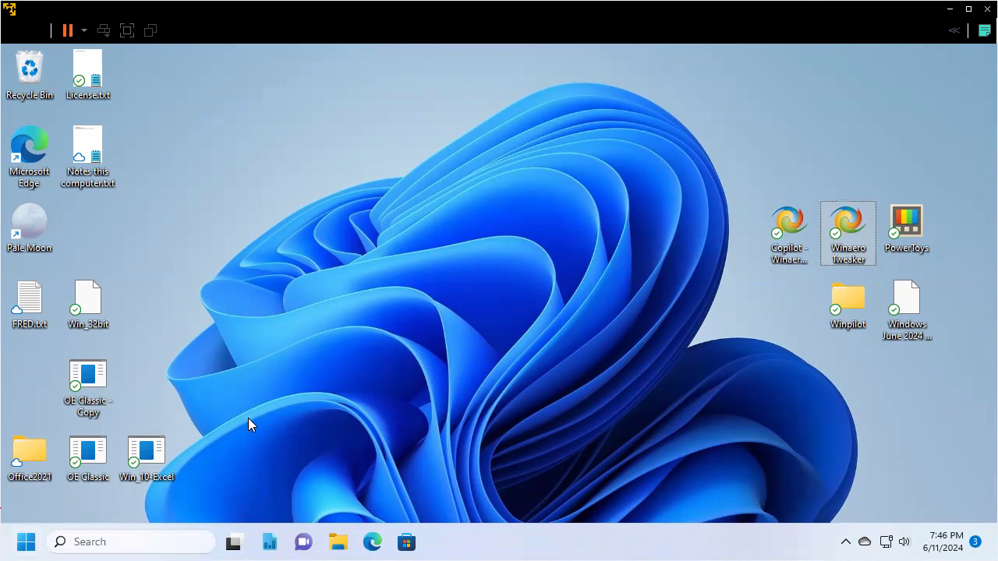
- Open the Applications folder by running shell:appsfolder from the Run dialog
{"action": "key", "text": "super+r"}
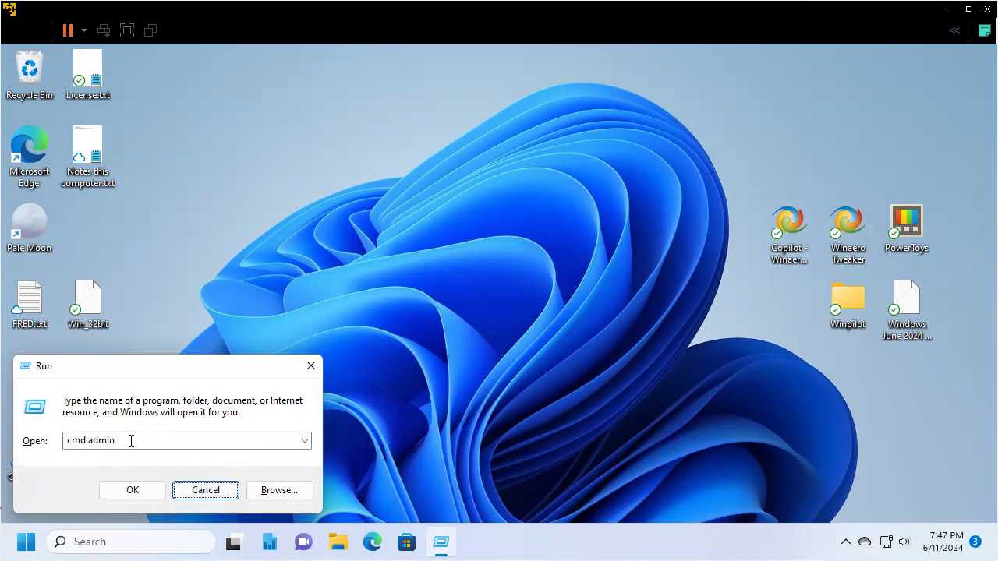
{"action": "type", "text": "shell "}
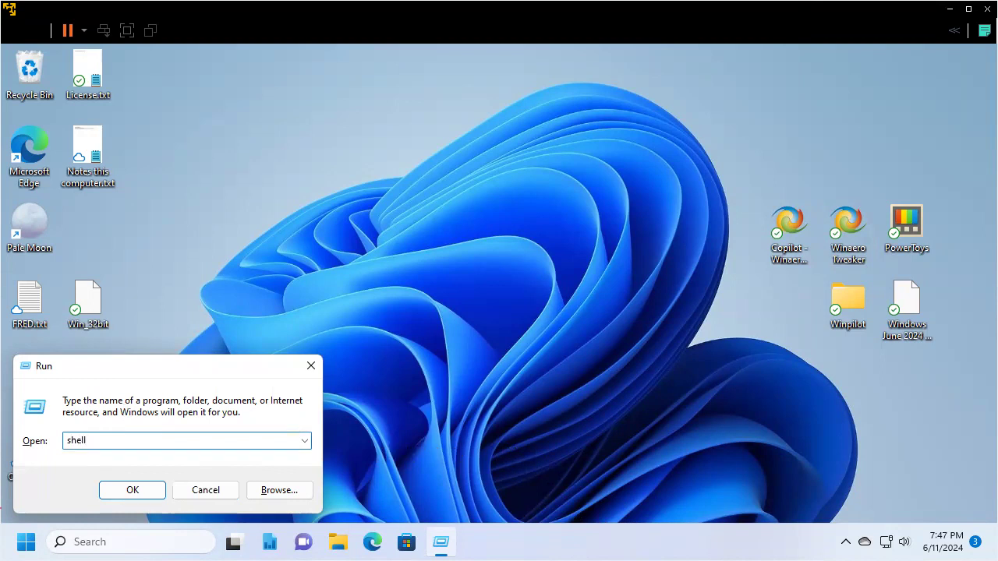
{"action": "type", "text": ":appsfolder"}
{"action": "left_click", "coordinate": [140, 491]}
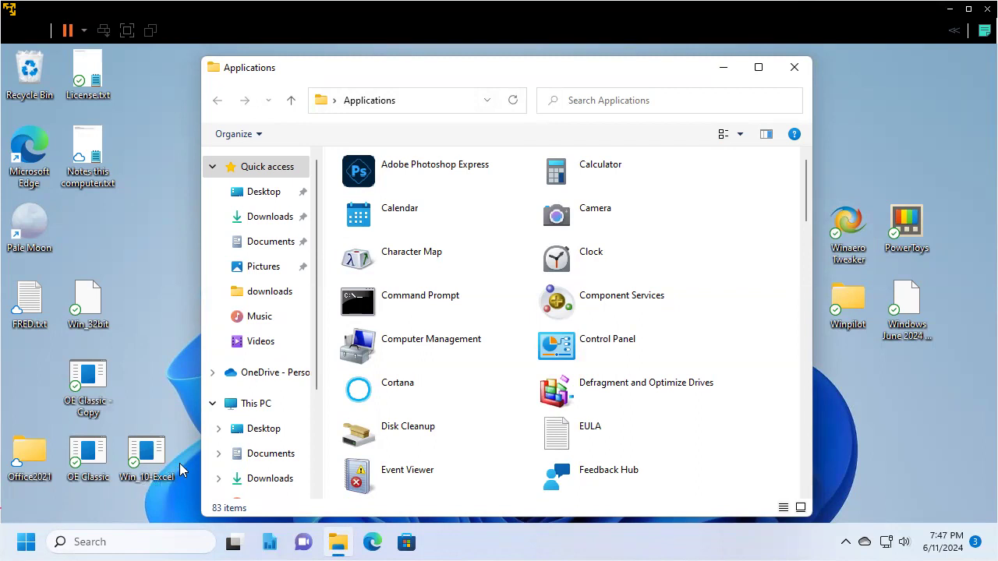
- Create a shortcut for Computer Management and accept placing it on the desktop
{"action": "left_click", "coordinate": [352, 368]}
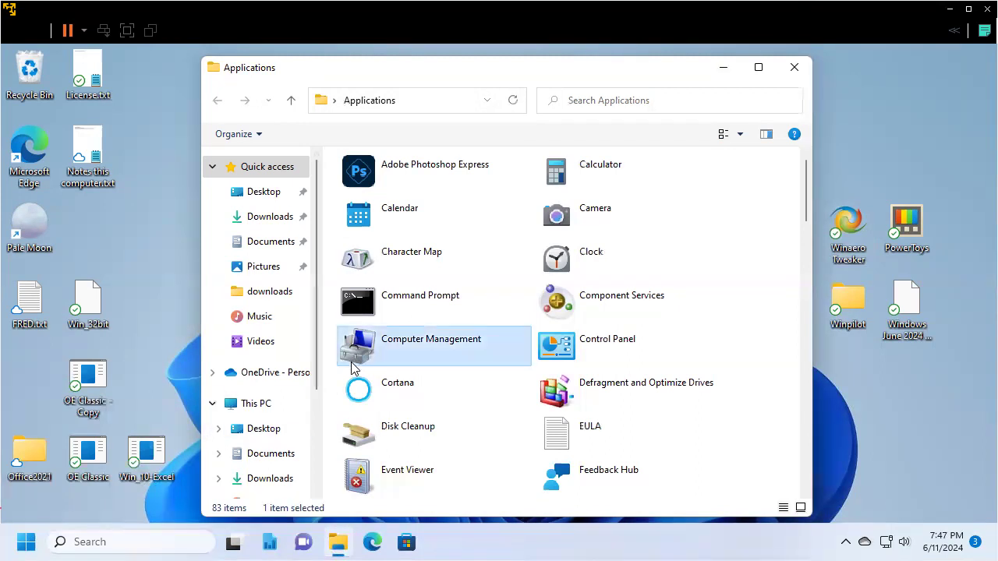
{"action": "right_click", "coordinate": [355, 359]}
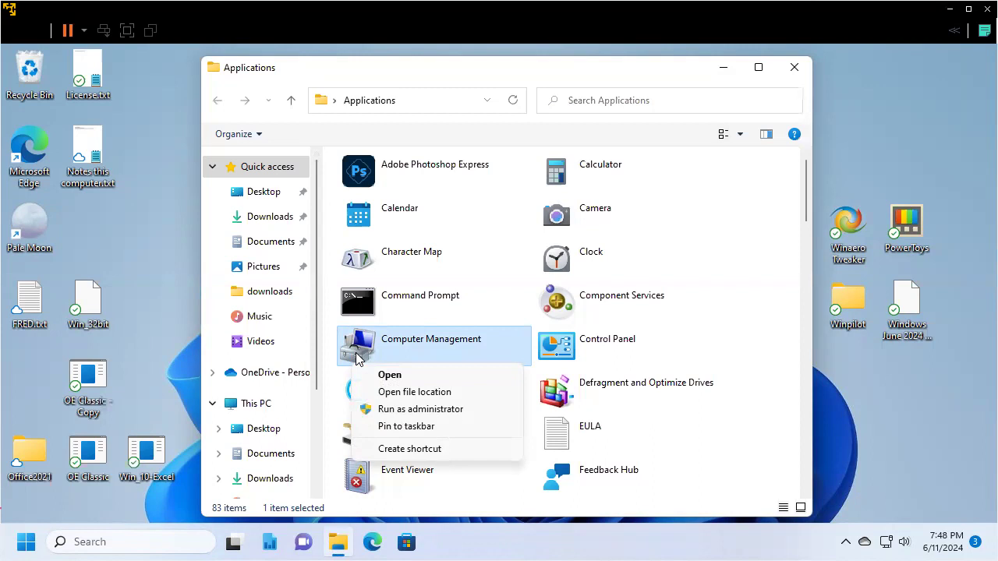
{"action": "left_click", "coordinate": [394, 452]}
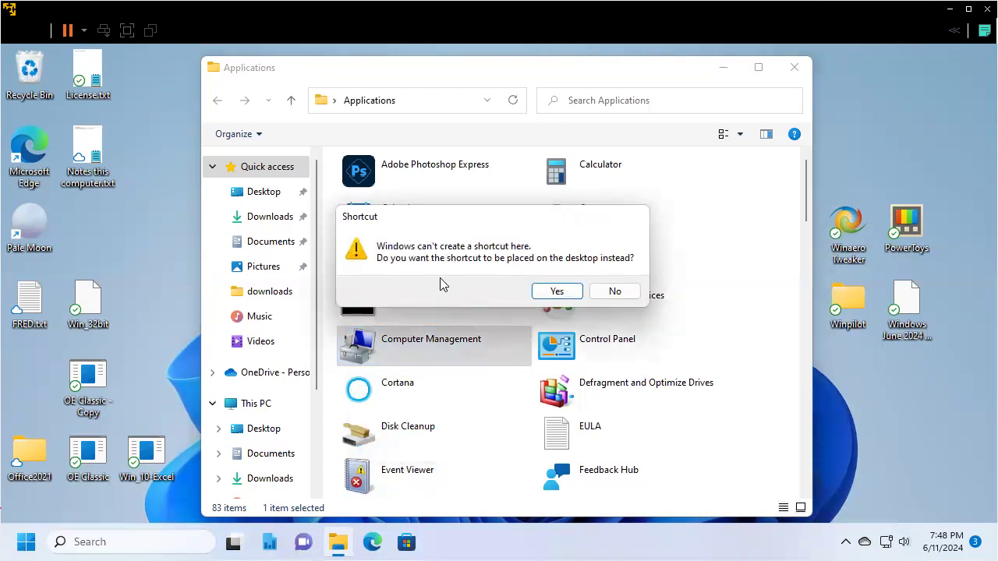
{"action": "left_click", "coordinate": [555, 293]}
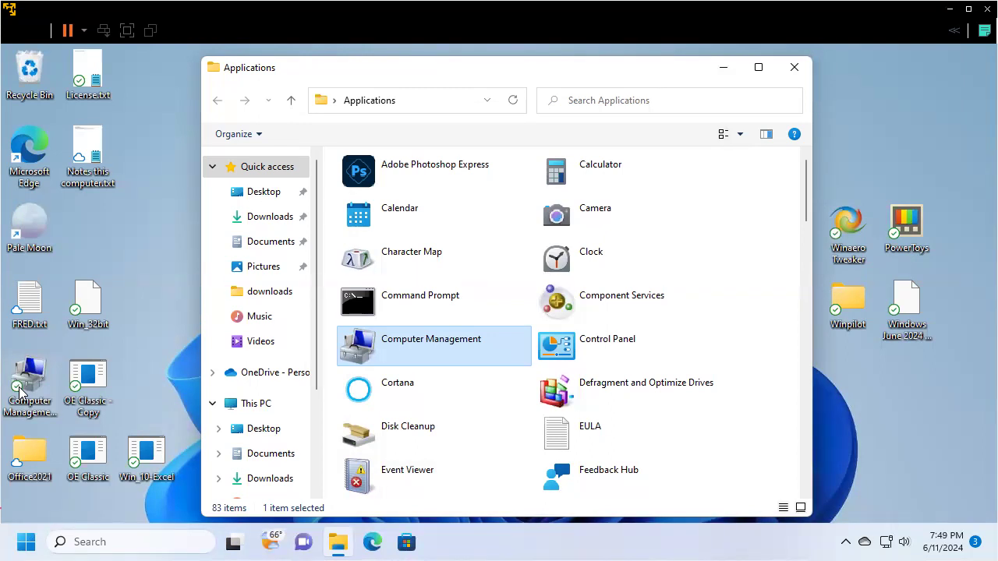
- Look through the full list of installed applications and return to its beginning
{"action": "scroll", "coordinate": [675, 254], "scroll_direction": "down", "scroll_amount": 2}
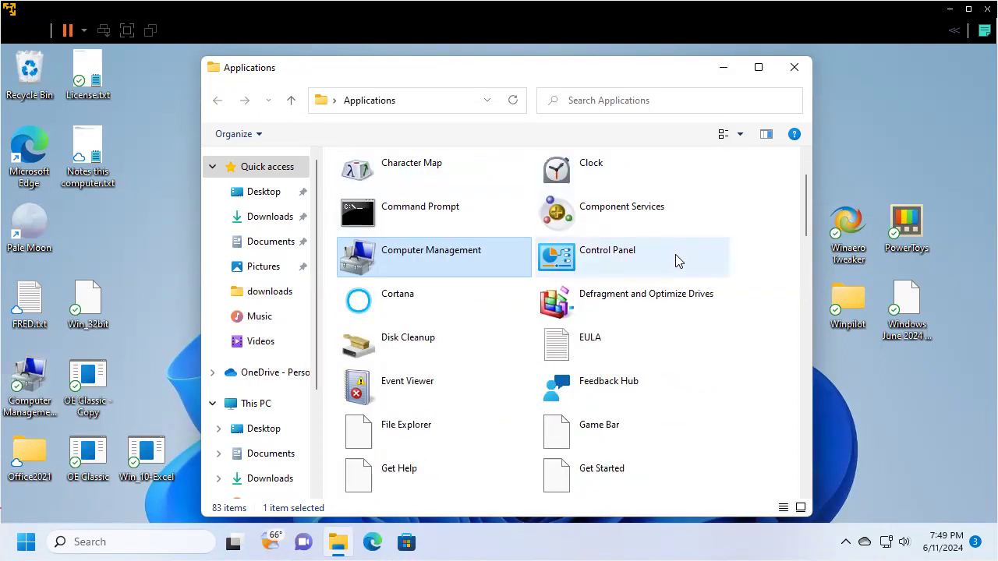
{"action": "scroll", "coordinate": [675, 254], "scroll_direction": "down", "scroll_amount": 1}
{"action": "scroll", "coordinate": [669, 251], "scroll_direction": "down", "scroll_amount": 2}
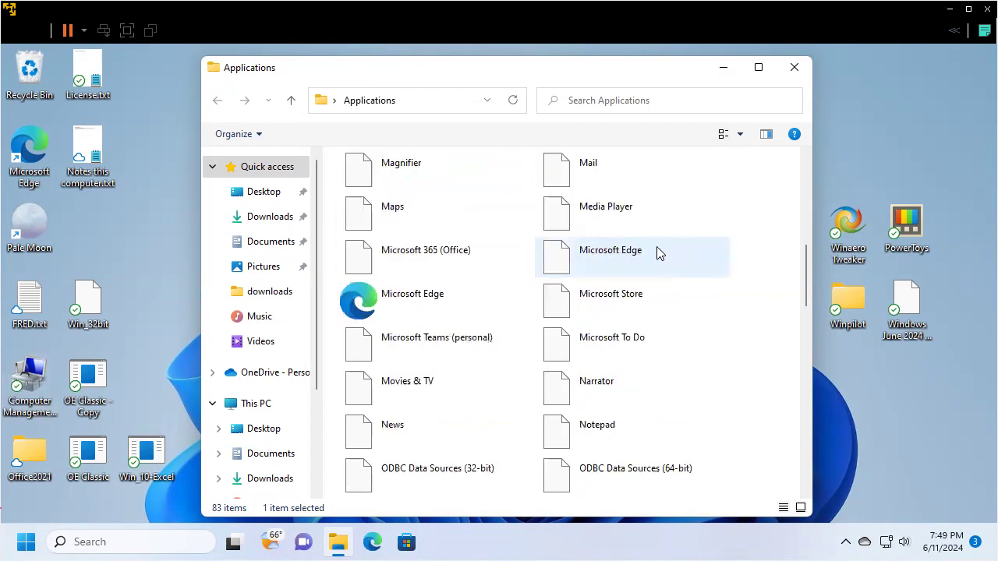
{"action": "scroll", "coordinate": [653, 245], "scroll_direction": "down", "scroll_amount": 2}
{"action": "scroll", "coordinate": [651, 242], "scroll_direction": "down", "scroll_amount": 4}
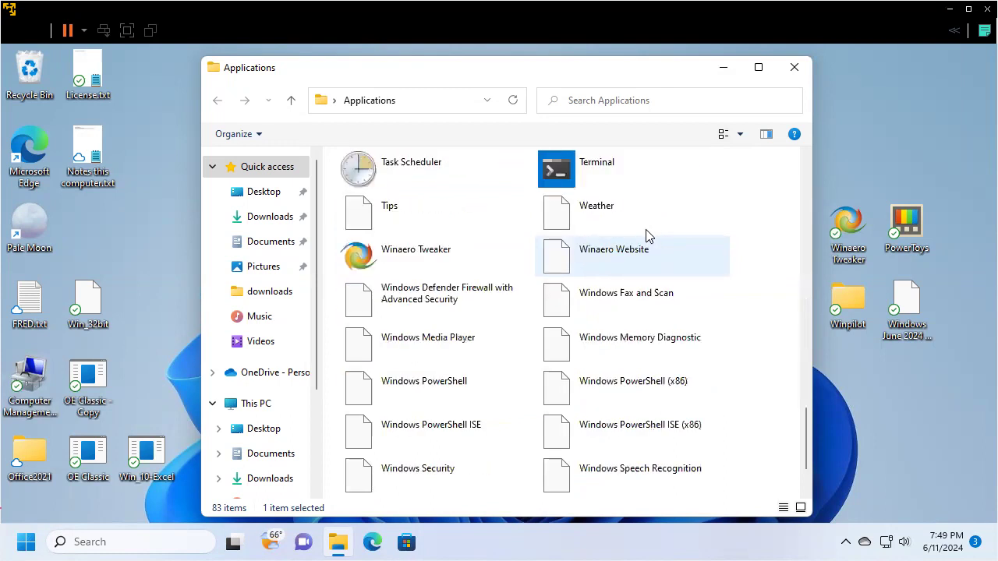
{"action": "scroll", "coordinate": [647, 231], "scroll_direction": "down", "scroll_amount": 1}
{"action": "scroll", "coordinate": [642, 220], "scroll_direction": "up", "scroll_amount": 3}
{"action": "scroll", "coordinate": [639, 212], "scroll_direction": "up", "scroll_amount": 8}
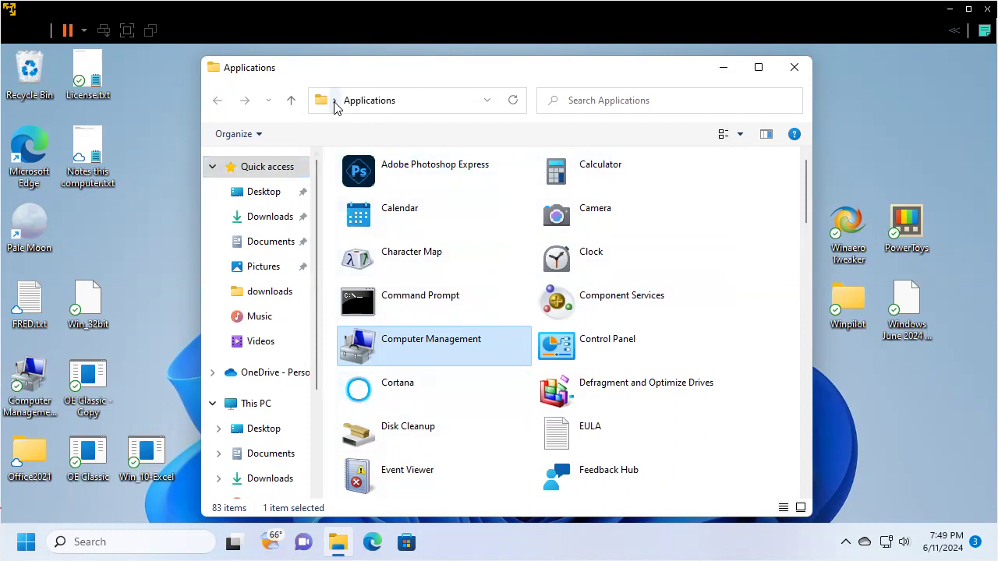
- Examine the Applications folder's address path and location history, the window options, and the actions available for Adobe Photoshop Express
{"action": "left_click", "coordinate": [487, 101]}
{"action": "left_click", "coordinate": [487, 100]}
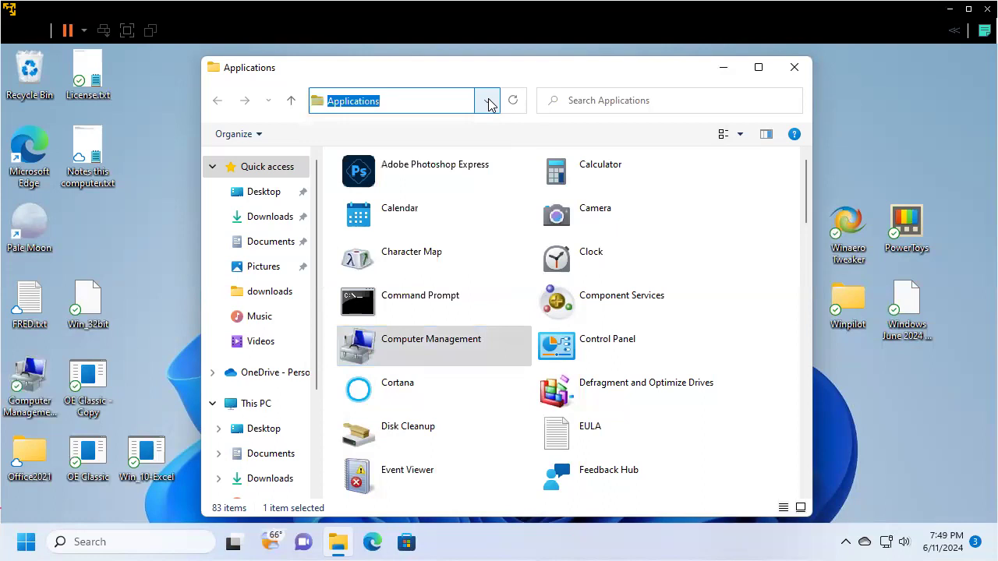
{"action": "left_click", "coordinate": [389, 100]}
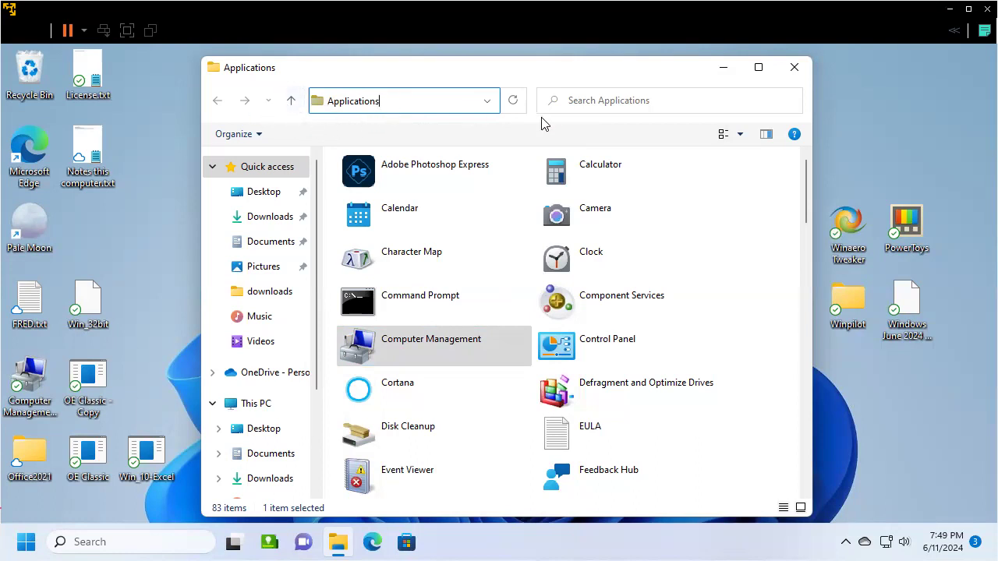
{"action": "left_click", "coordinate": [487, 102]}
{"action": "left_click", "coordinate": [487, 102]}
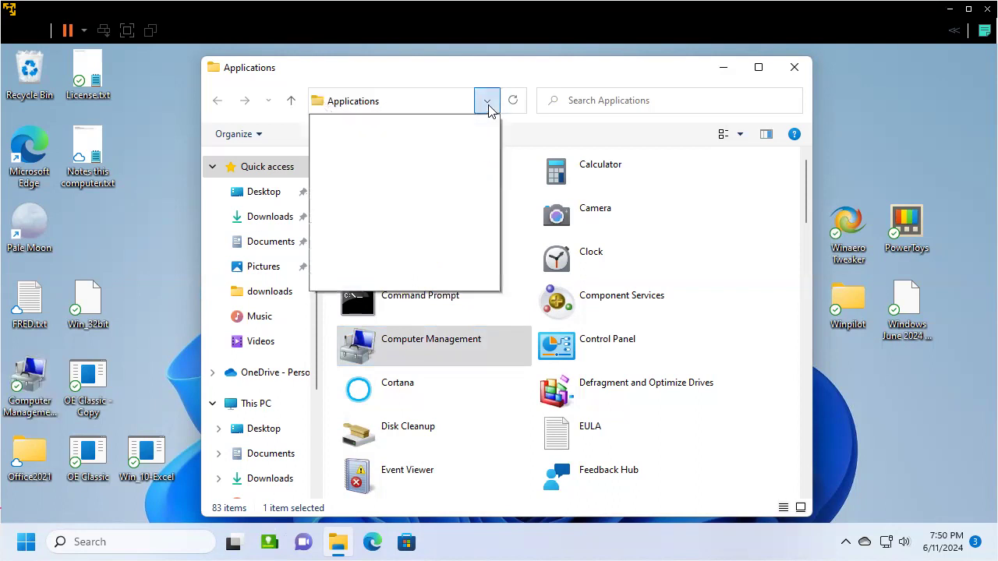
{"action": "left_click", "coordinate": [333, 102]}
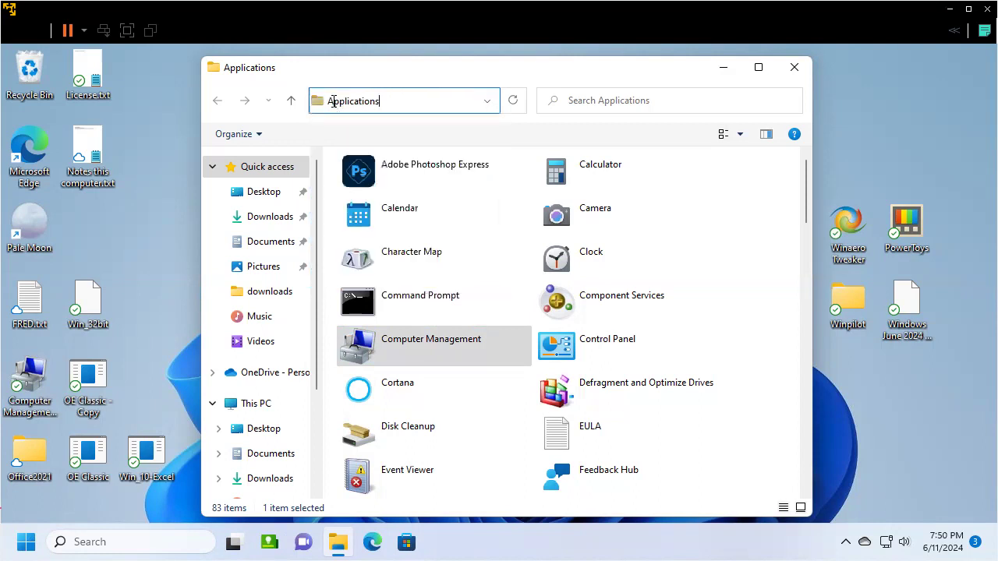
{"action": "right_click", "coordinate": [227, 70]}
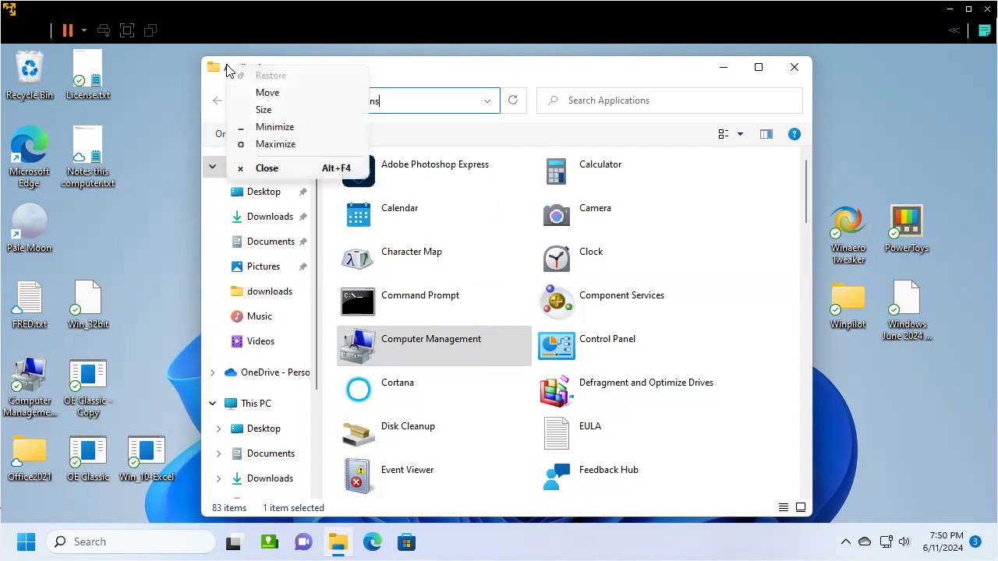
{"action": "left_click", "coordinate": [410, 100]}
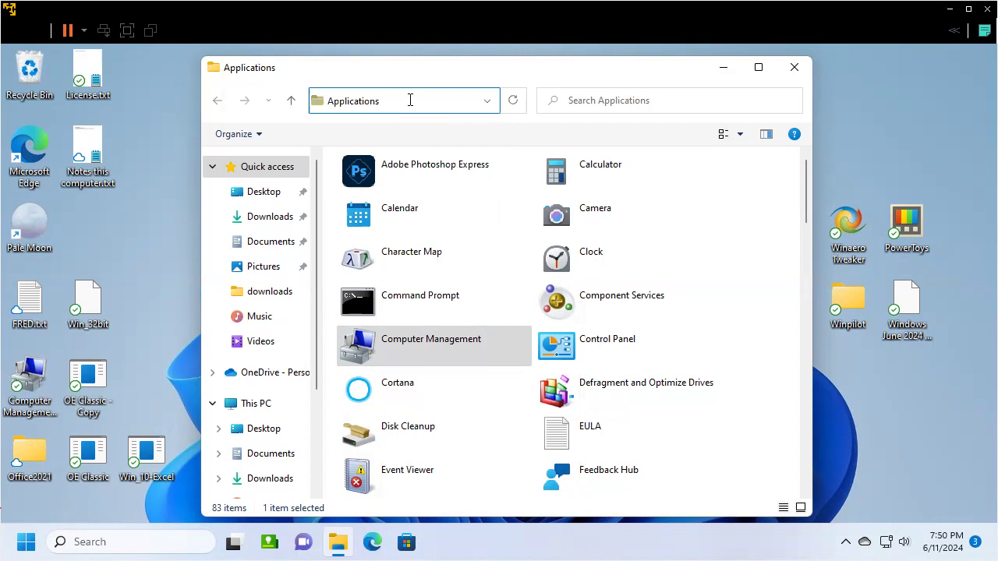
{"action": "double_click", "coordinate": [414, 164]}
{"action": "right_click", "coordinate": [416, 167]}
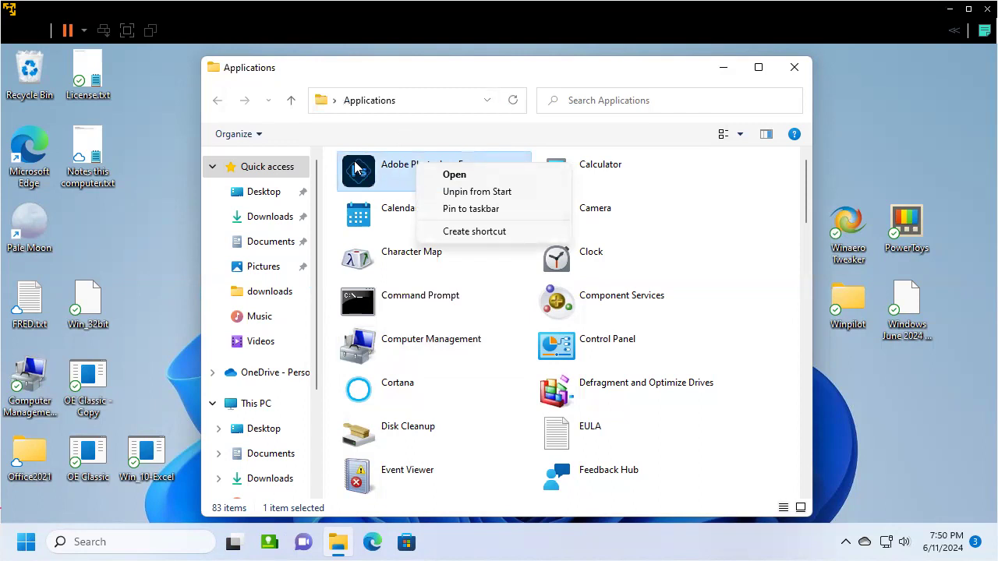
- Turn on the preview pane in the Applications folder's layout
{"action": "left_click", "coordinate": [260, 135]}
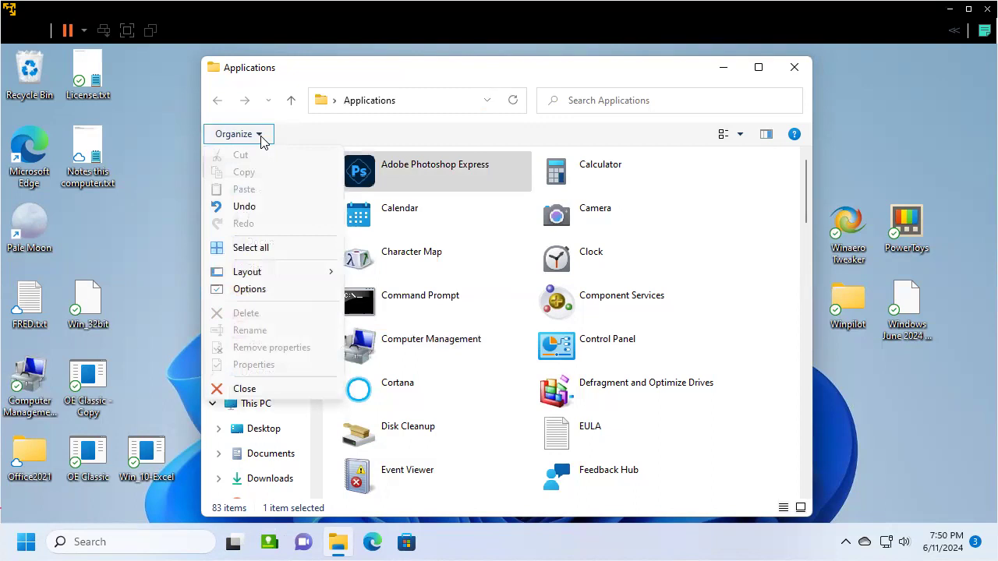
{"action": "mouse_move", "coordinate": [268, 272]}
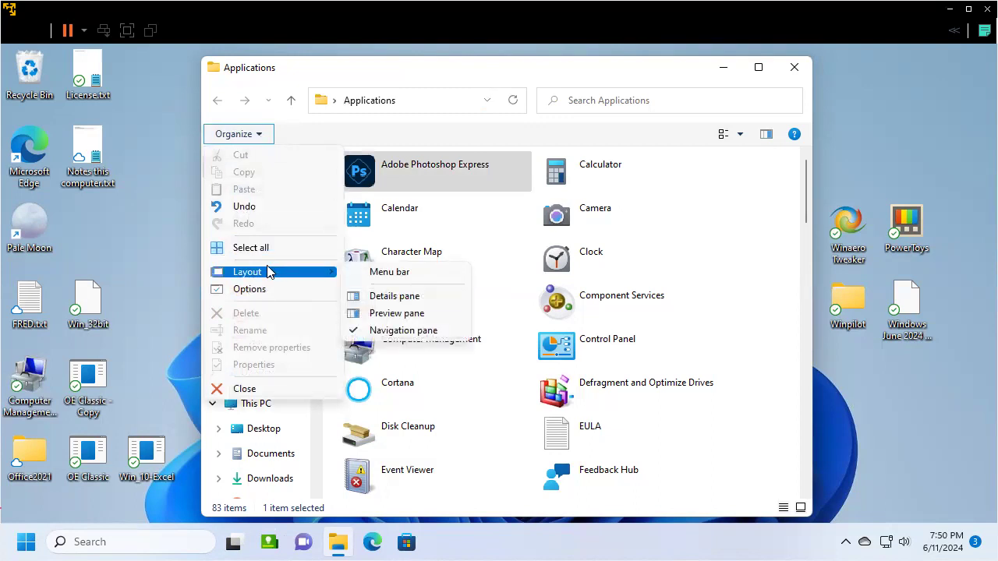
{"action": "left_click", "coordinate": [406, 314]}
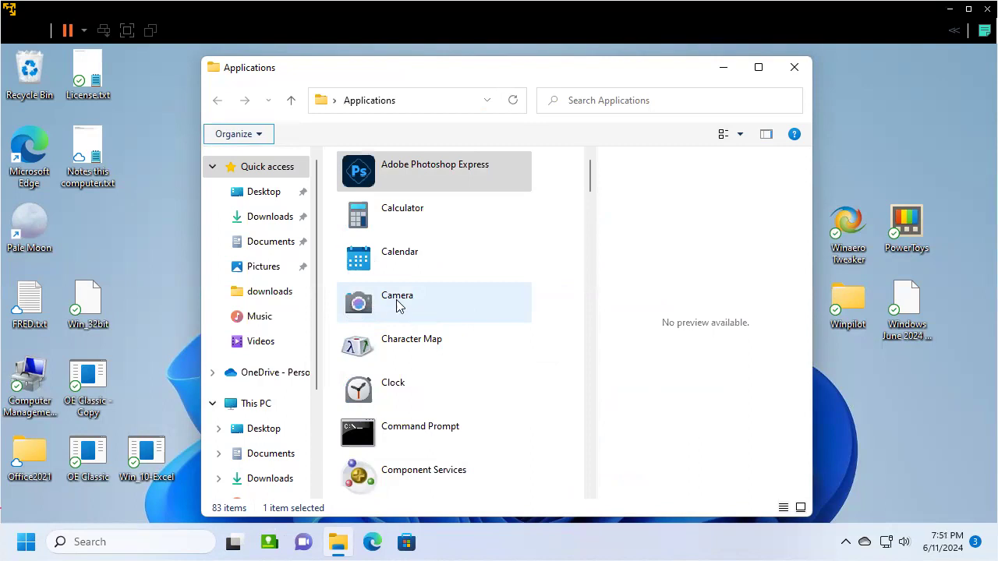
- Switch the folder layout to the details pane and hide that pane again
{"action": "left_click", "coordinate": [265, 140]}
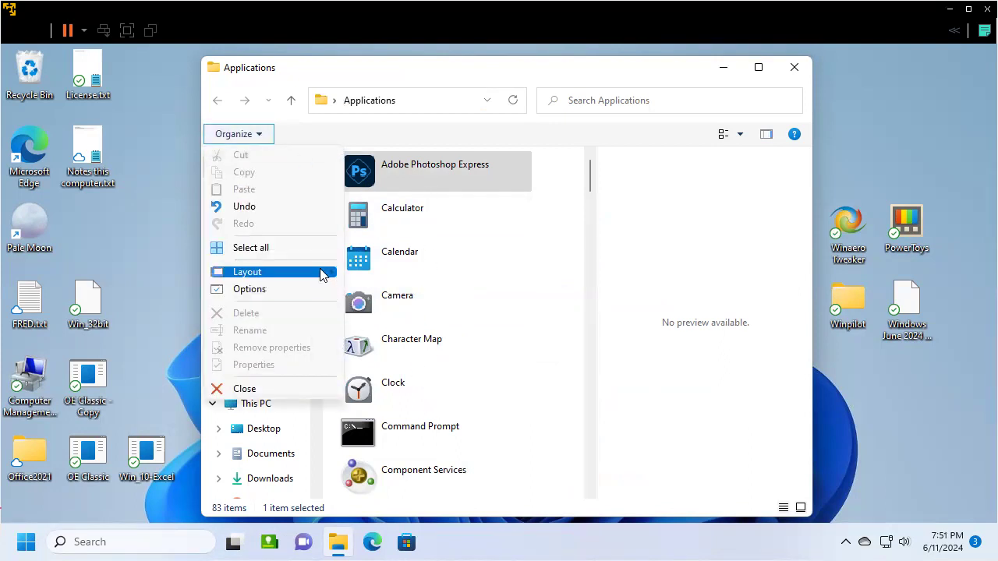
{"action": "mouse_move", "coordinate": [322, 275]}
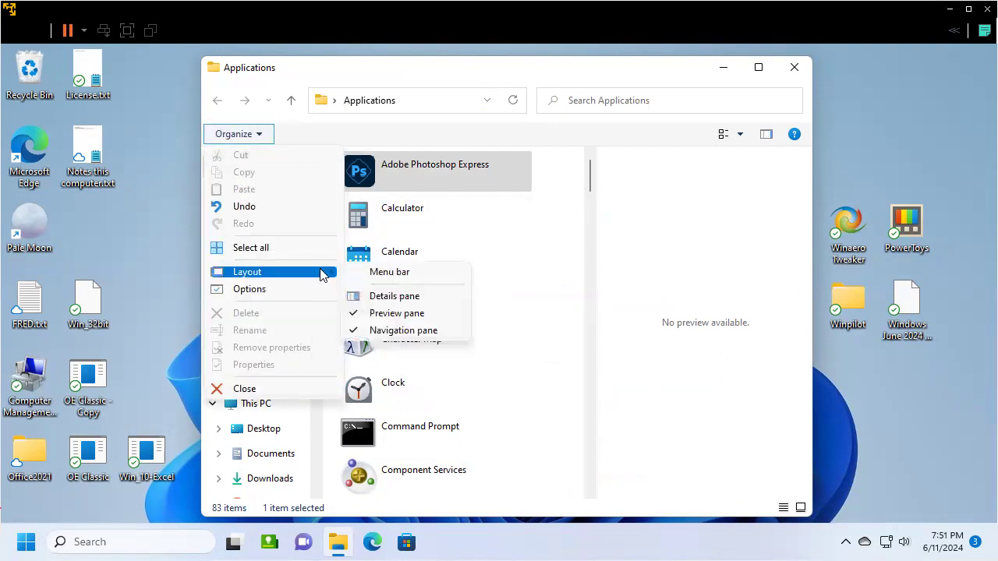
{"action": "left_click", "coordinate": [358, 296]}
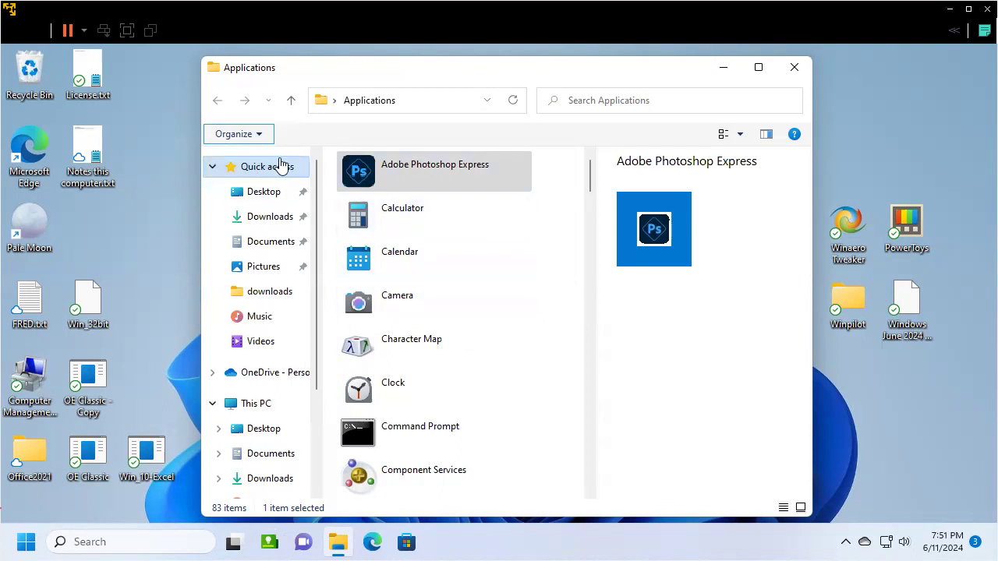
{"action": "left_click", "coordinate": [261, 141]}
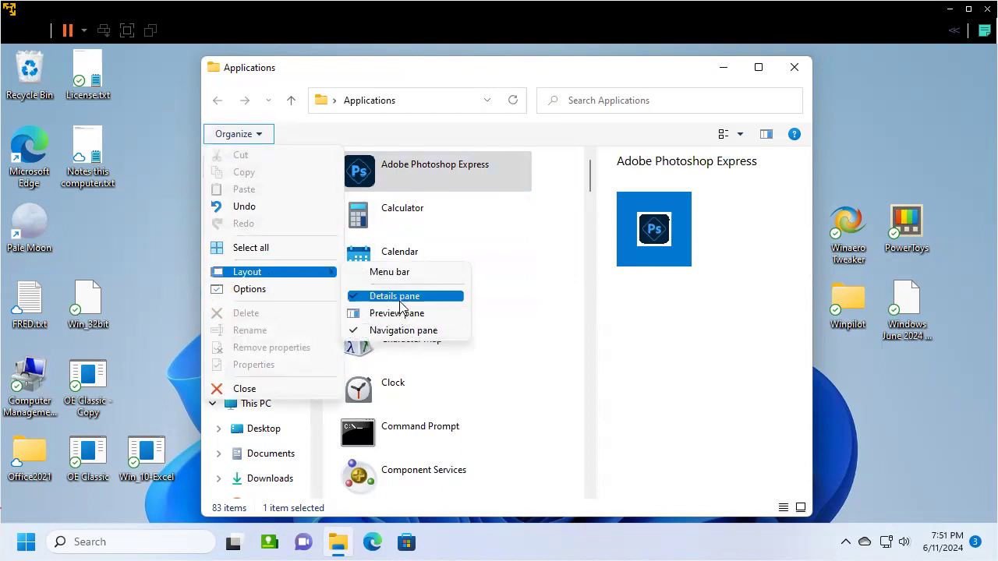
{"action": "left_click", "coordinate": [353, 302]}
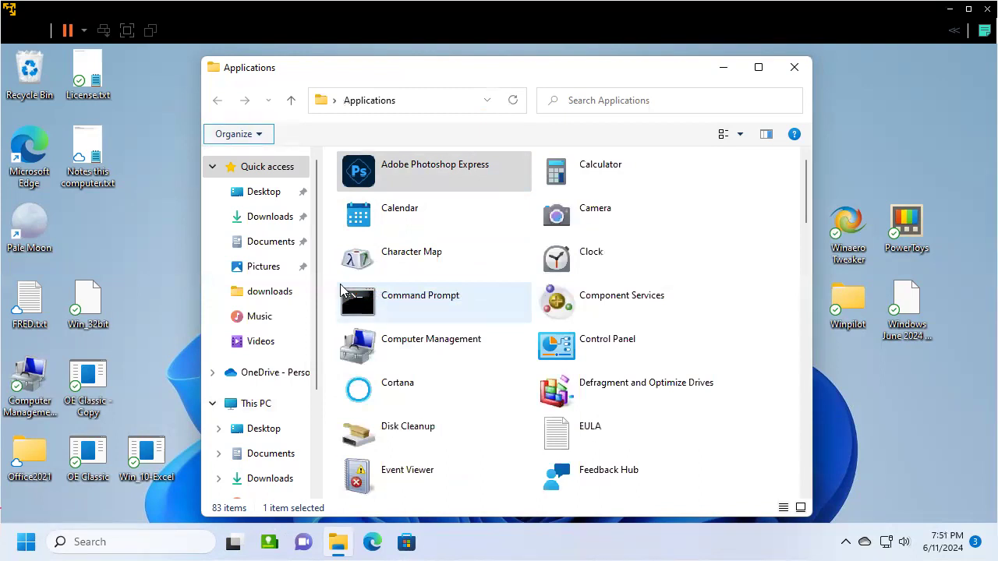
- Show the preview pane and check the previews of Camera and Defragment and Optimize Drives
{"action": "left_click", "coordinate": [261, 135]}
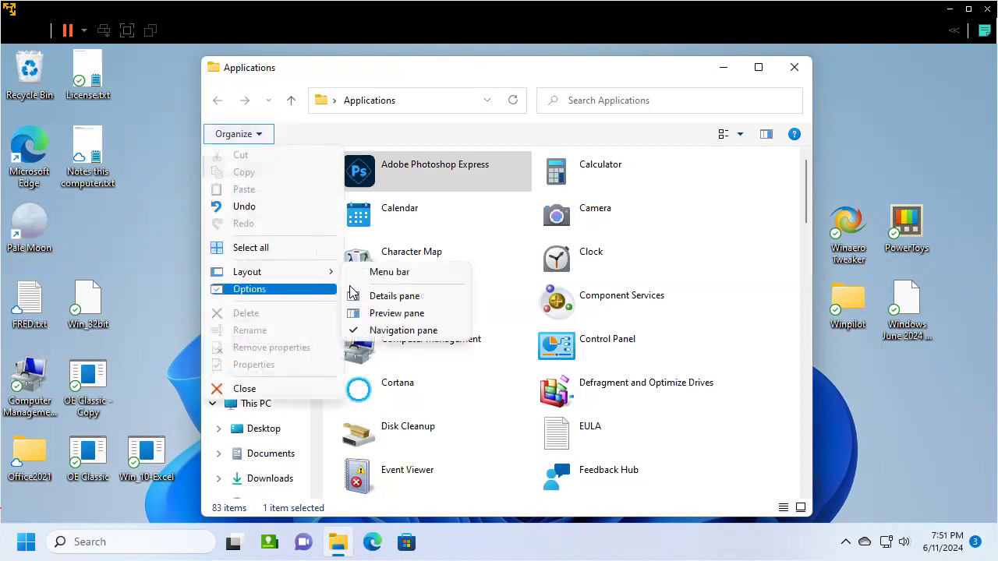
{"action": "left_click", "coordinate": [388, 316]}
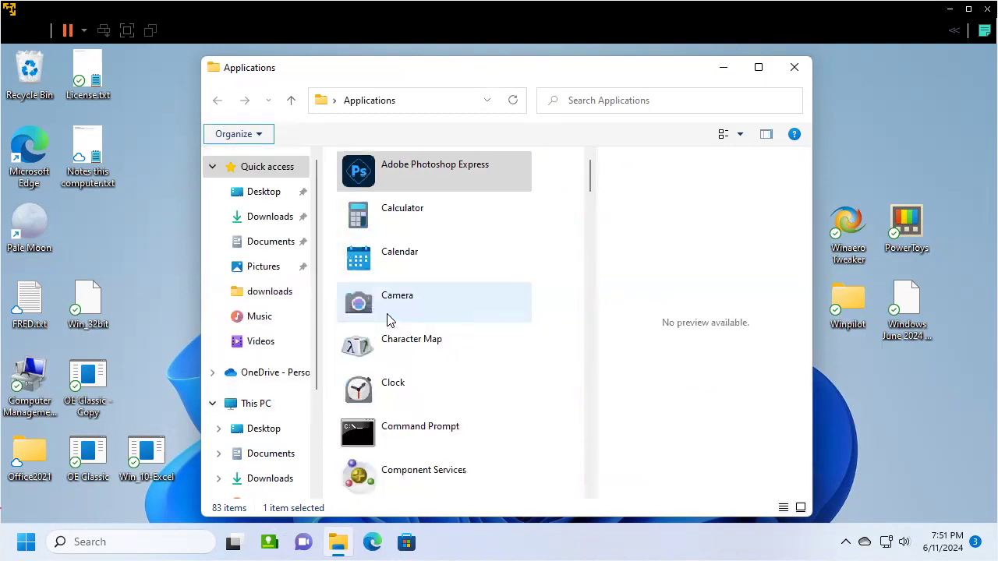
{"action": "left_click", "coordinate": [386, 303]}
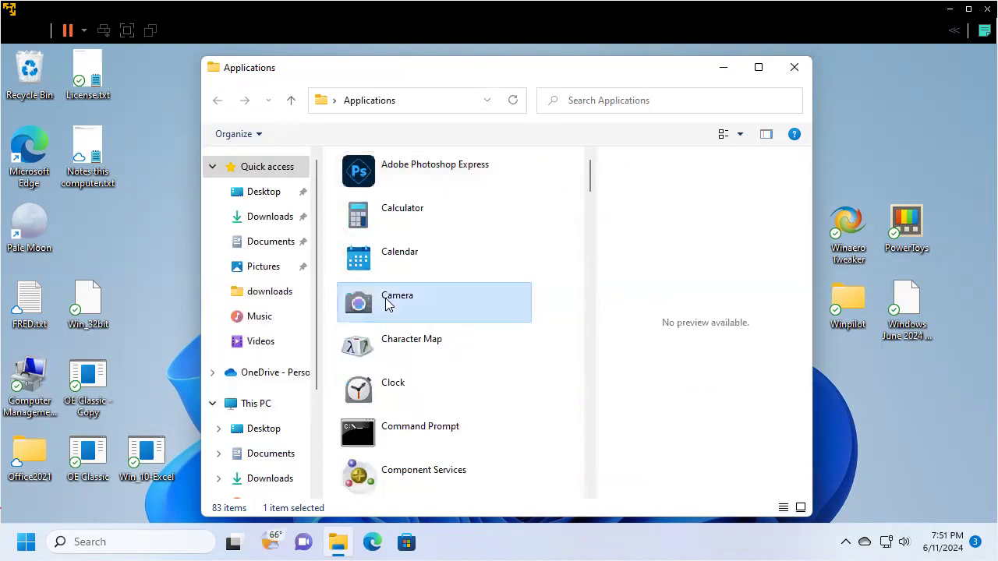
{"action": "scroll", "coordinate": [390, 312], "scroll_direction": "down", "scroll_amount": 3}
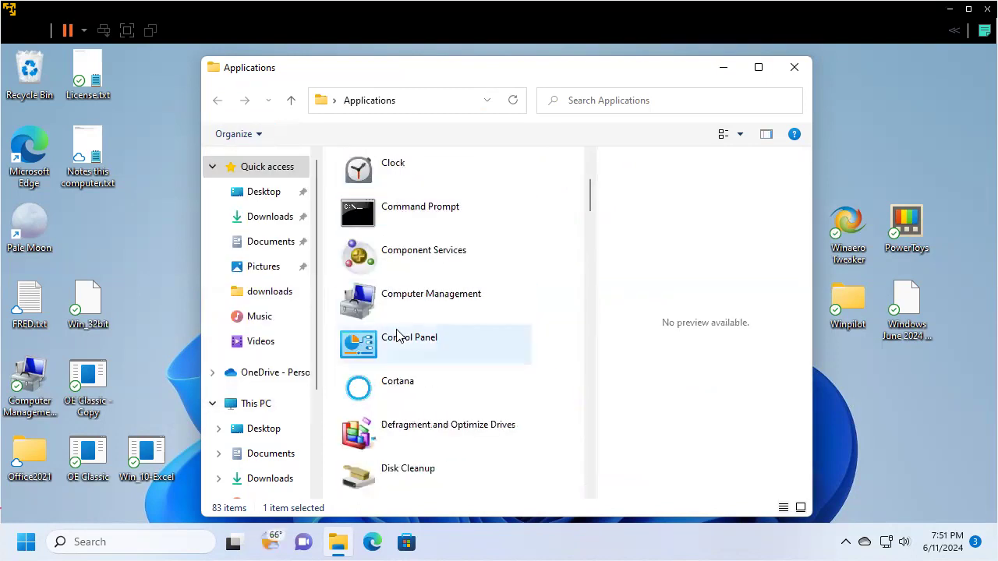
{"action": "left_click", "coordinate": [375, 439]}
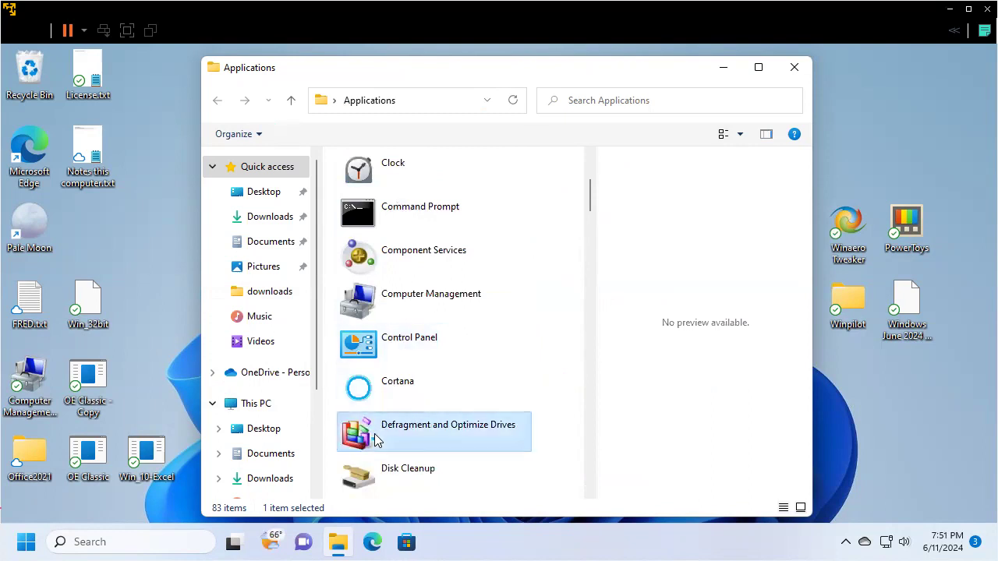
- Check the preview of Clock in the Applications folder and the actions available for it
{"action": "scroll", "coordinate": [374, 432], "scroll_direction": "down", "scroll_amount": 2}
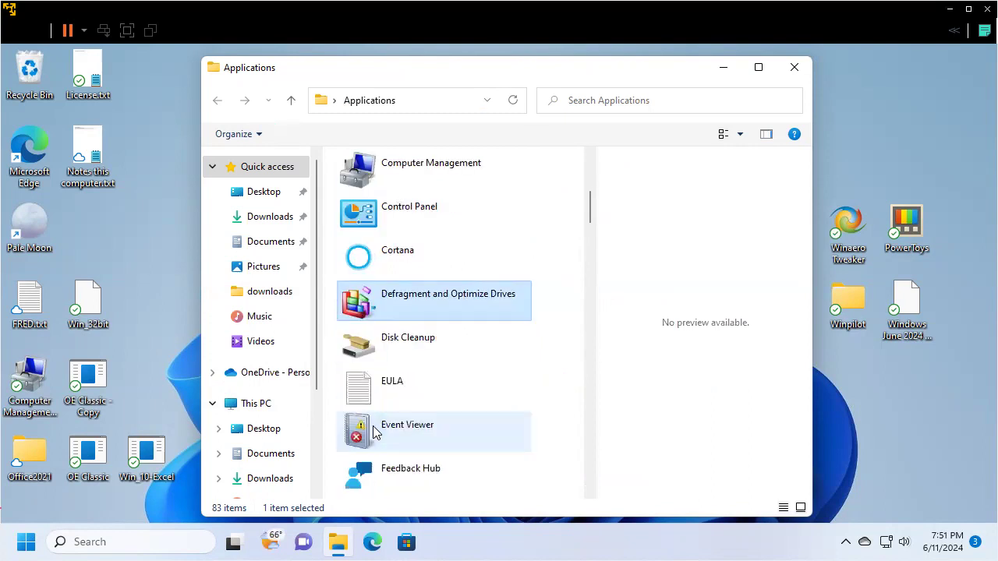
{"action": "scroll", "coordinate": [374, 432], "scroll_direction": "down", "scroll_amount": 2}
{"action": "scroll", "coordinate": [385, 402], "scroll_direction": "up", "scroll_amount": 4}
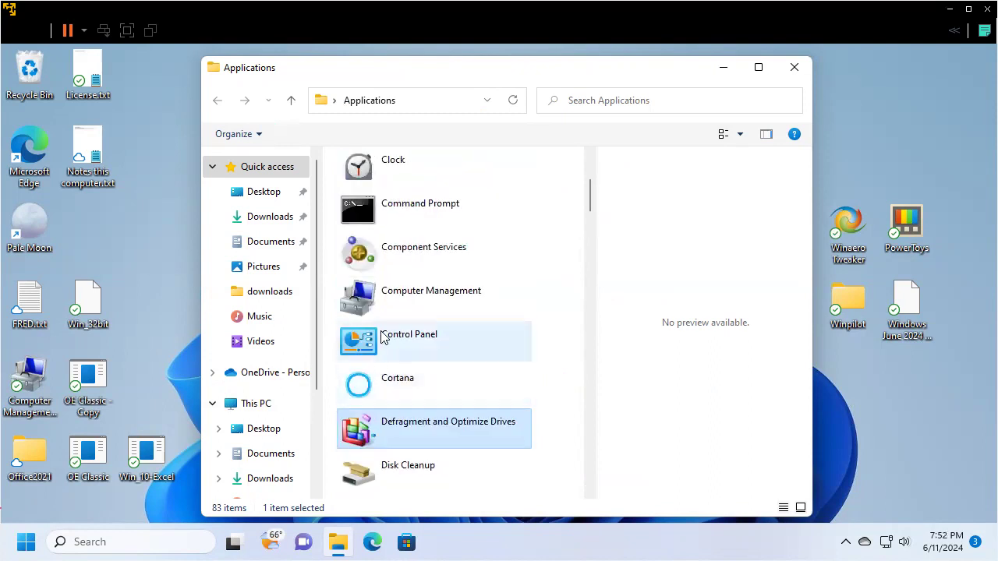
{"action": "scroll", "coordinate": [390, 276], "scroll_direction": "up", "scroll_amount": 2}
{"action": "left_click", "coordinate": [378, 299]}
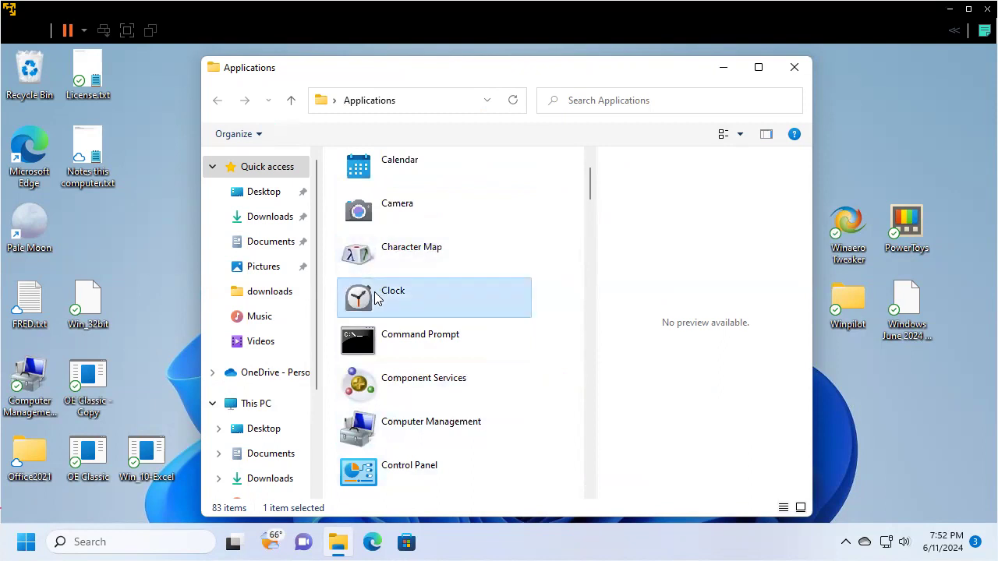
{"action": "right_click", "coordinate": [376, 298]}
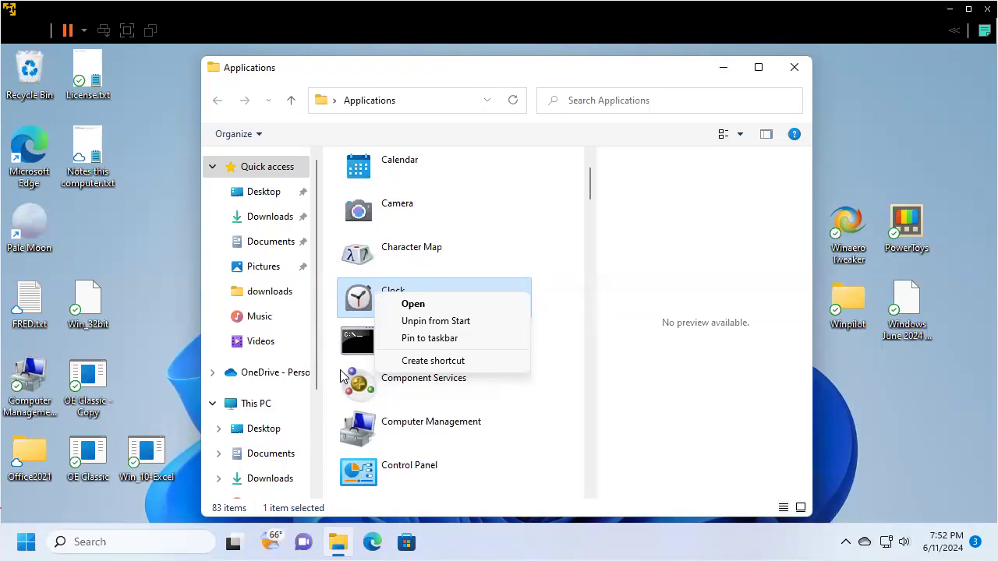
{"action": "left_click", "coordinate": [187, 284]}
{"action": "left_click", "coordinate": [187, 285]}
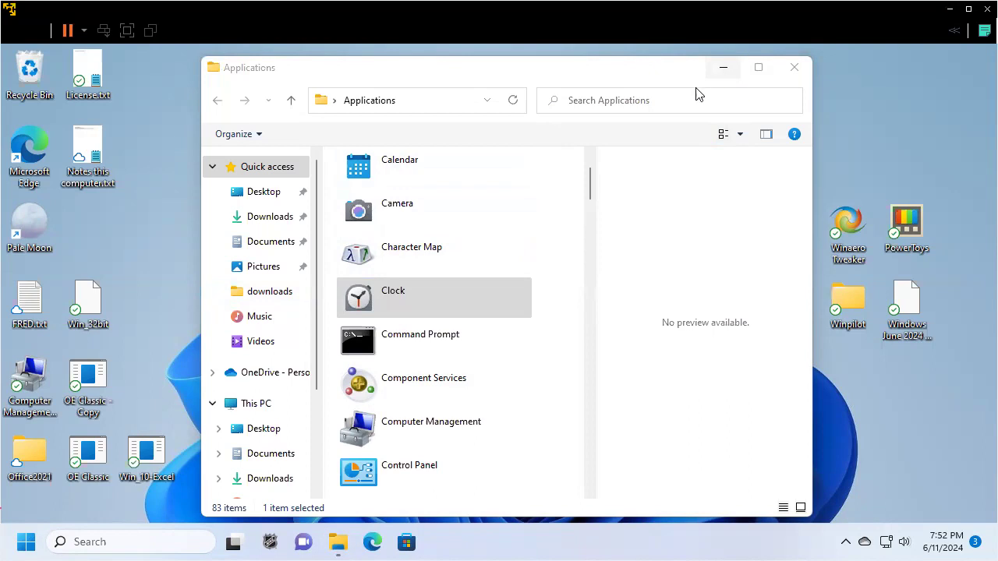
- View the Downloads folder, switch to the Documents folder and check the preview of Book (1) (1).xlsx
{"action": "left_click", "coordinate": [250, 242]}
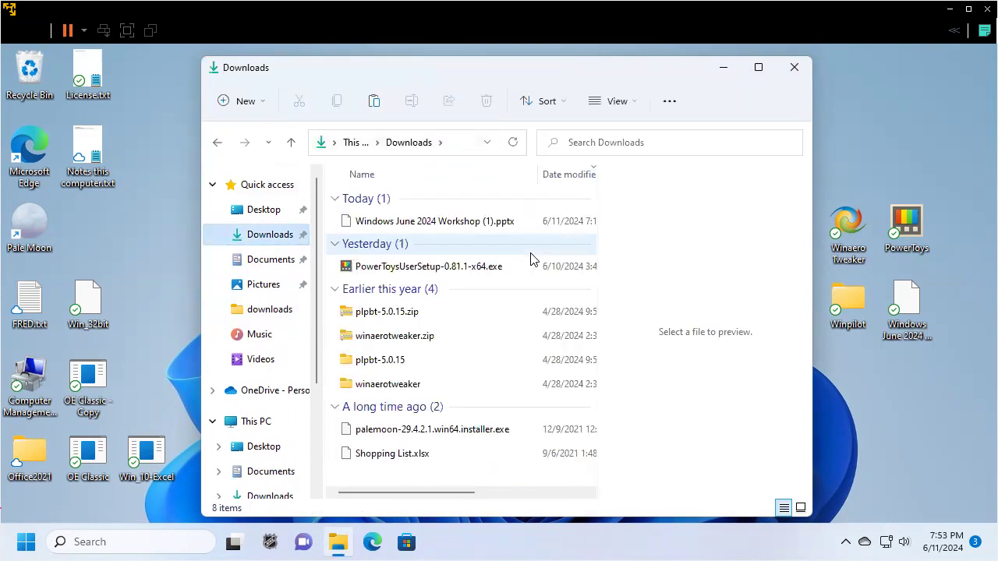
{"action": "left_click", "coordinate": [259, 260]}
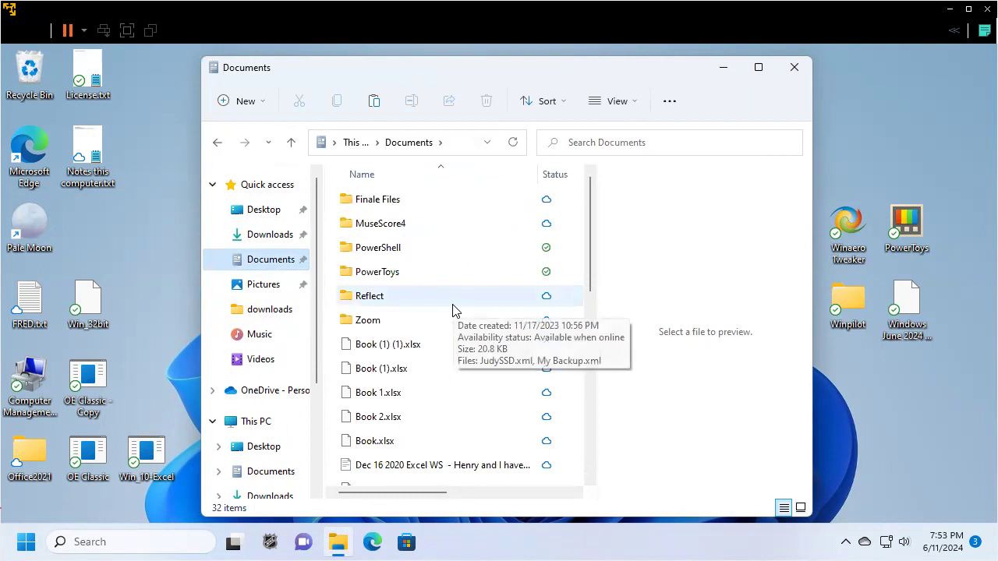
{"action": "left_click", "coordinate": [367, 352]}
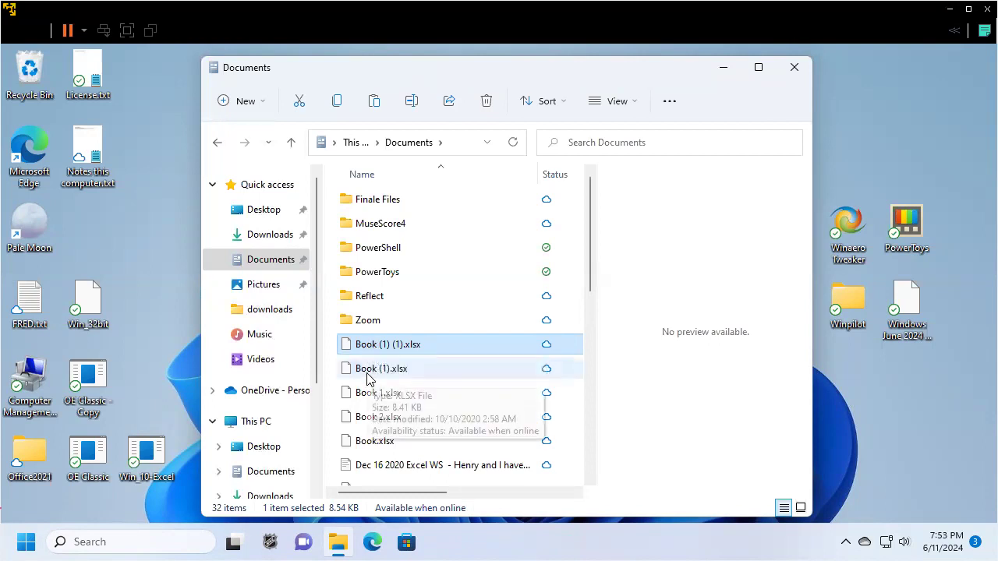
- Look through the files in the Documents folder and check the preview of the Dec 16 2020 Excel WS document
{"action": "scroll", "coordinate": [369, 379], "scroll_direction": "down", "scroll_amount": 1}
{"action": "scroll", "coordinate": [382, 434], "scroll_direction": "down", "scroll_amount": 3}
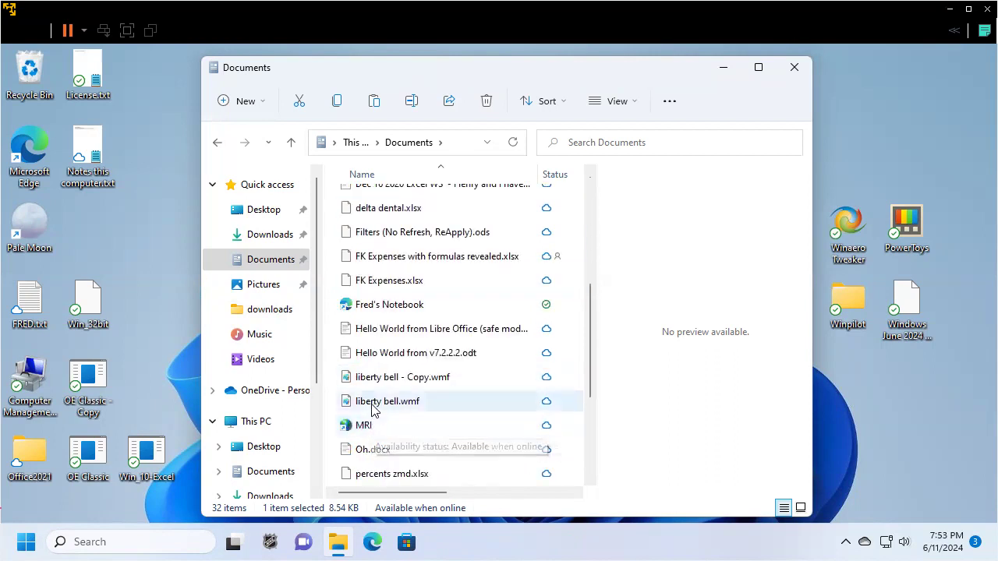
{"action": "scroll", "coordinate": [372, 408], "scroll_direction": "down", "scroll_amount": 2}
{"action": "scroll", "coordinate": [373, 409], "scroll_direction": "down", "scroll_amount": 1}
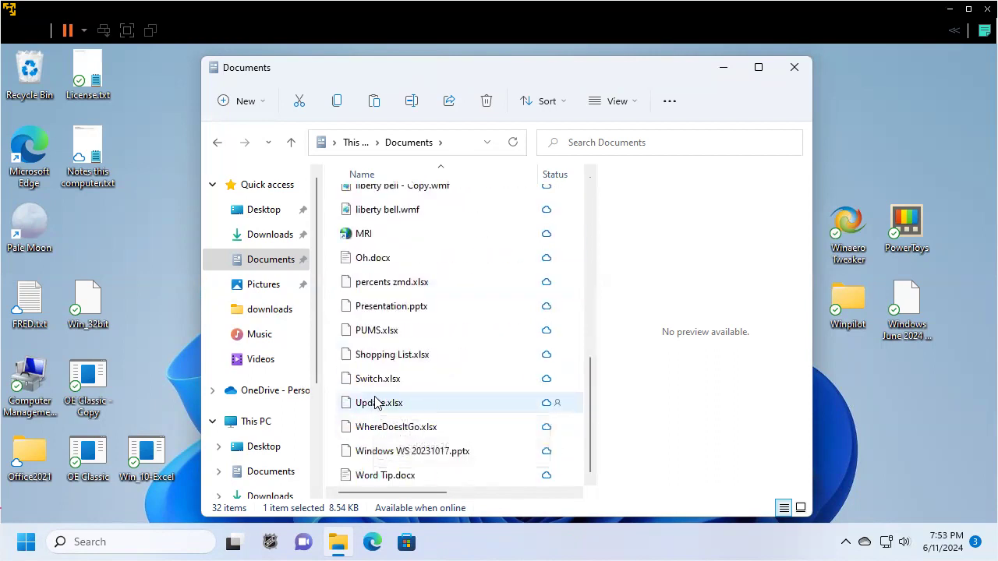
{"action": "scroll", "coordinate": [376, 397], "scroll_direction": "up", "scroll_amount": 6}
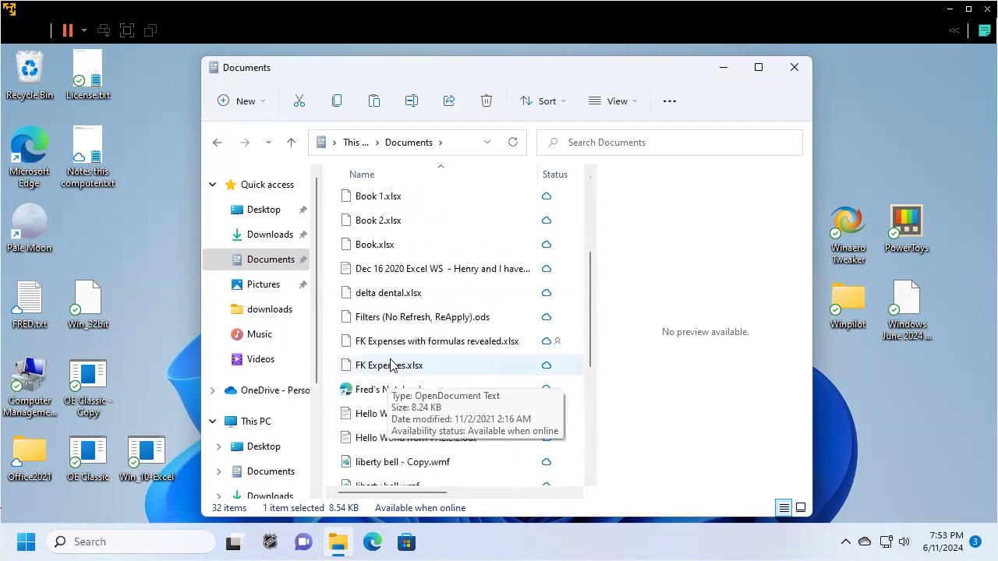
{"action": "scroll", "coordinate": [392, 358], "scroll_direction": "up", "scroll_amount": 1}
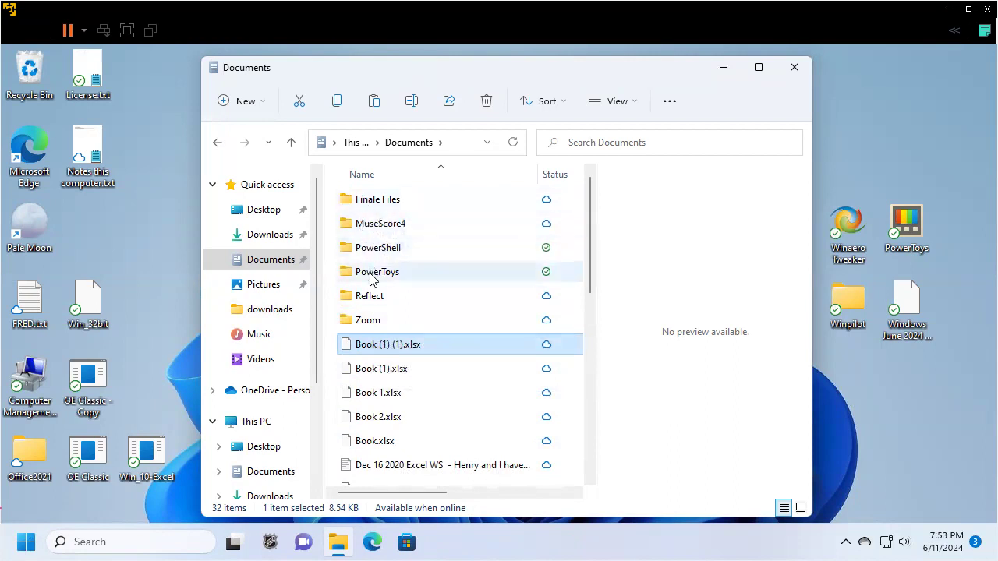
{"action": "scroll", "coordinate": [372, 284], "scroll_direction": "down", "scroll_amount": 2}
{"action": "scroll", "coordinate": [372, 281], "scroll_direction": "up", "scroll_amount": 2}
{"action": "scroll", "coordinate": [376, 249], "scroll_direction": "down", "scroll_amount": 3}
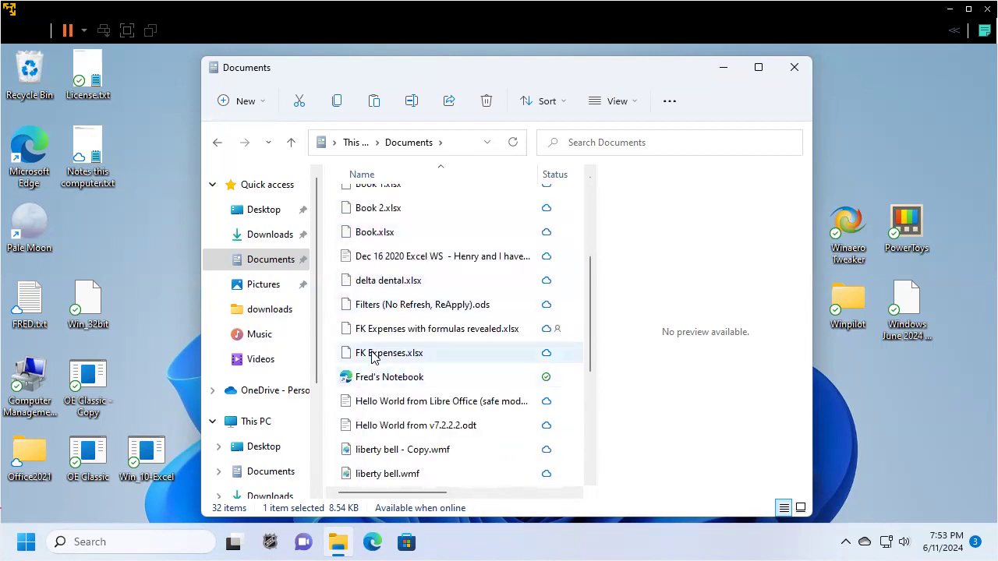
{"action": "left_click", "coordinate": [373, 265]}
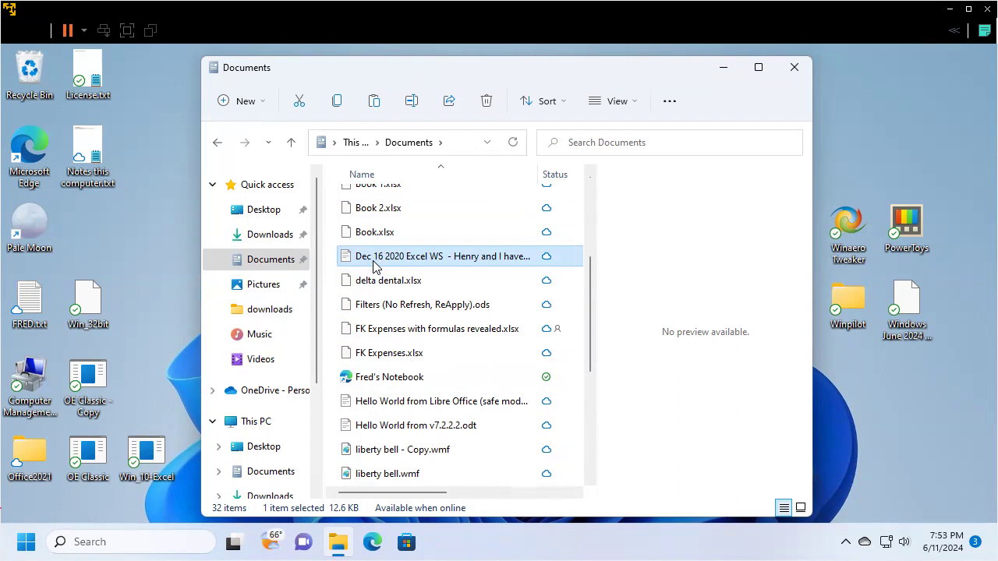
- Select liberty bell.wmf in the Documents folder and show the preview pane again to check its preview
{"action": "double_click", "coordinate": [372, 478]}
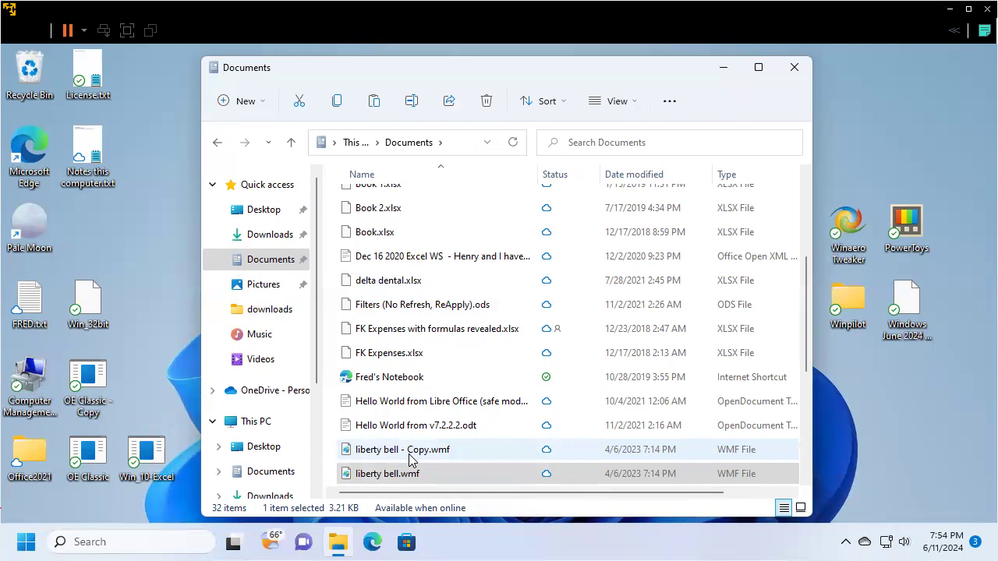
{"action": "scroll", "coordinate": [449, 443], "scroll_direction": "down", "scroll_amount": 1}
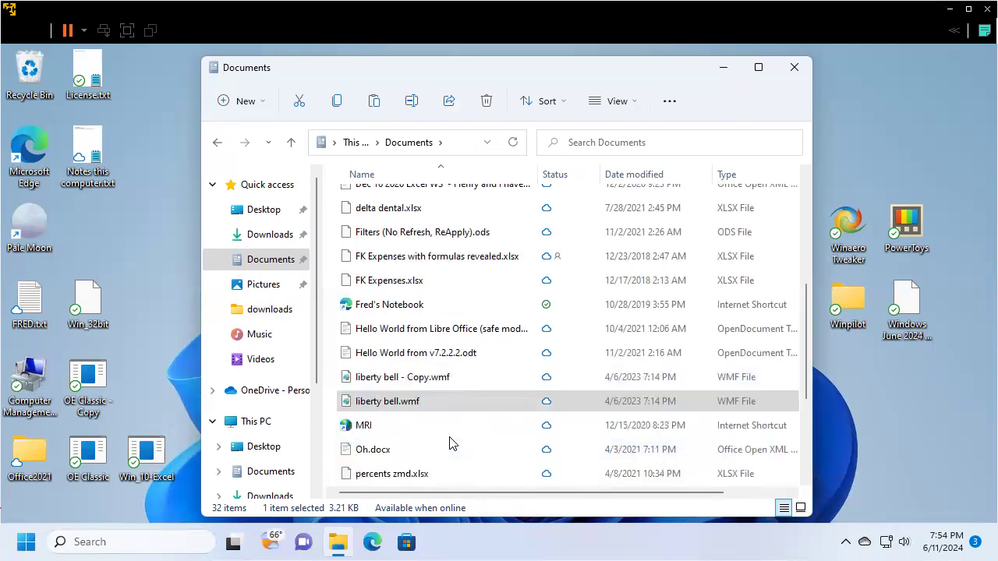
{"action": "left_click", "coordinate": [417, 401]}
{"action": "double_click", "coordinate": [404, 407]}
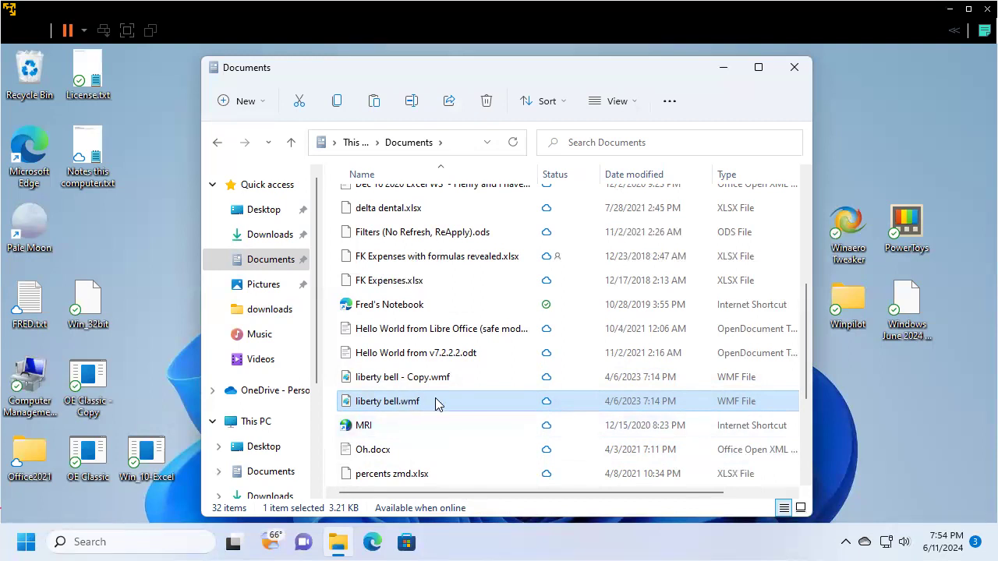
{"action": "mouse_move", "coordinate": [436, 404]}
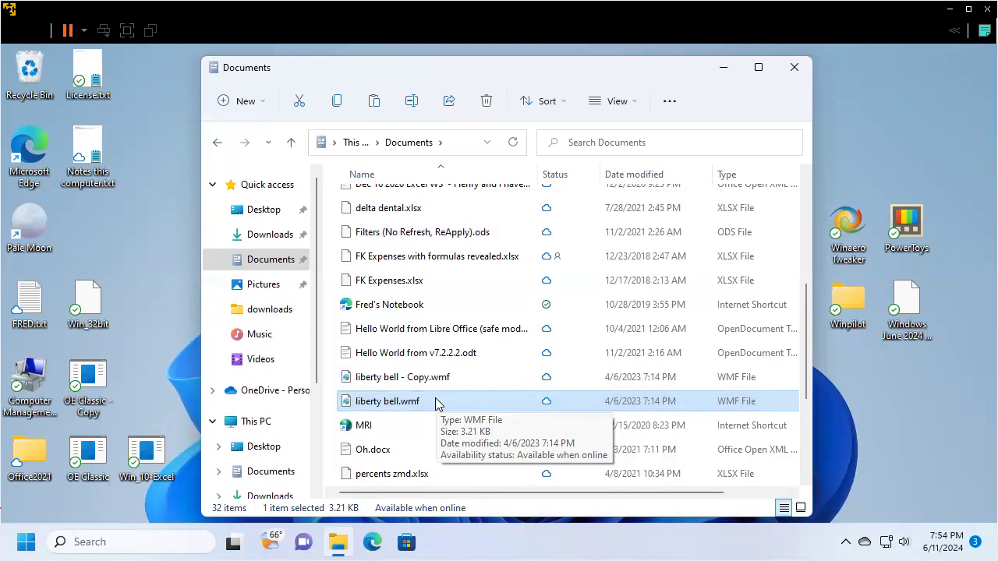
{"action": "key", "text": "alt+p"}
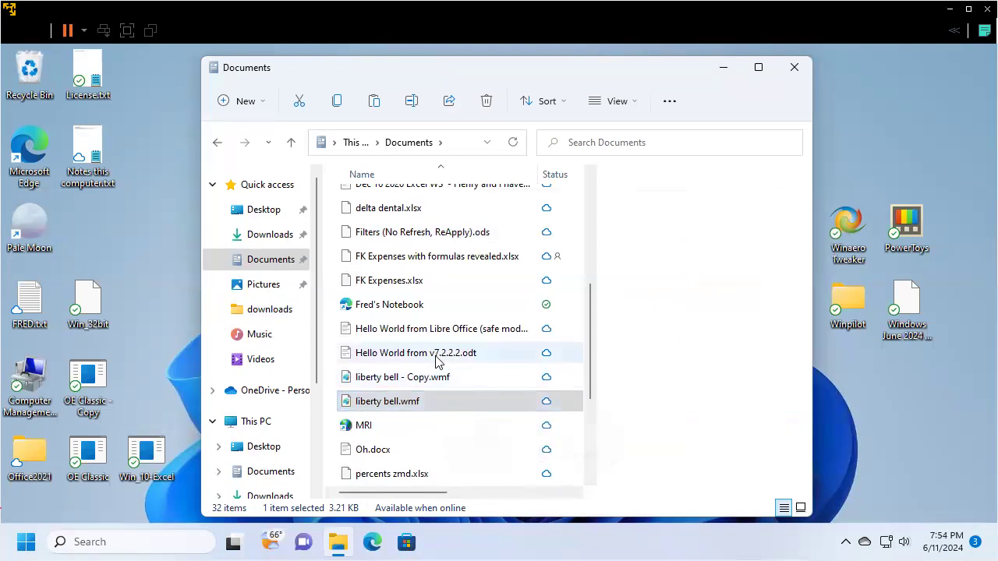
{"action": "left_click", "coordinate": [417, 398]}
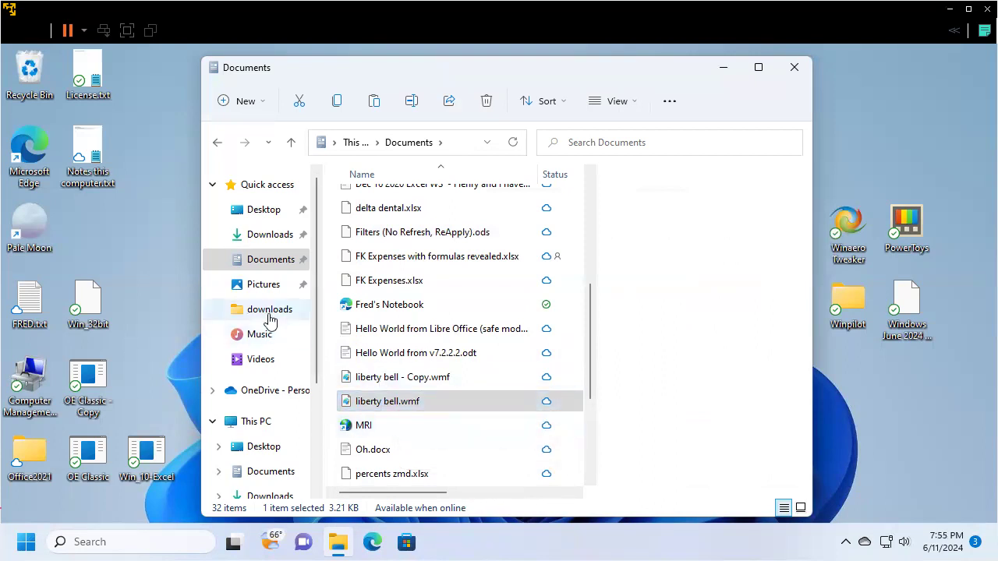
- Open the Pictures folder and check the previews of Grand Tetons.jpg and SO02886_.WMF
{"action": "left_click", "coordinate": [262, 286]}
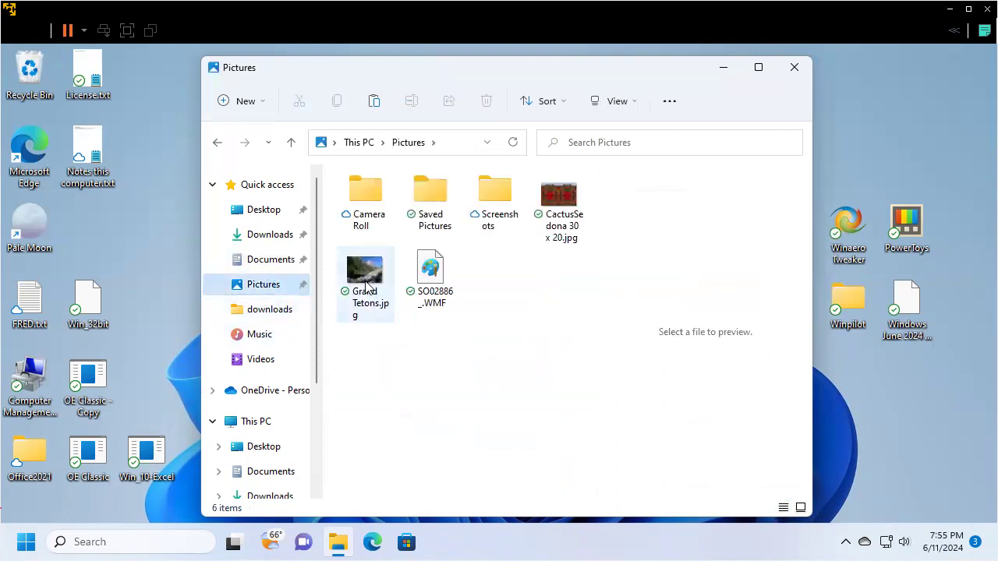
{"action": "left_click", "coordinate": [367, 284]}
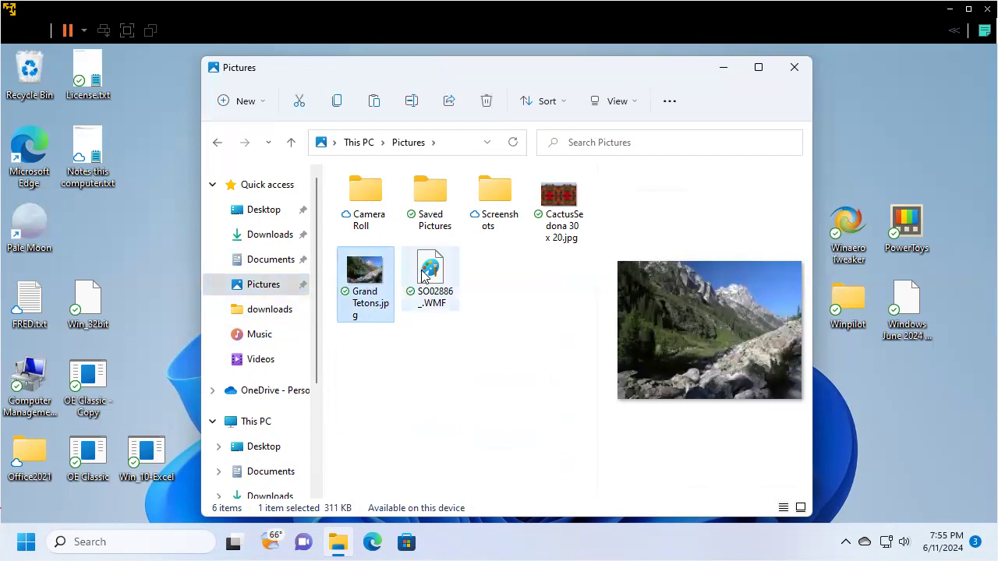
{"action": "mouse_move", "coordinate": [425, 274]}
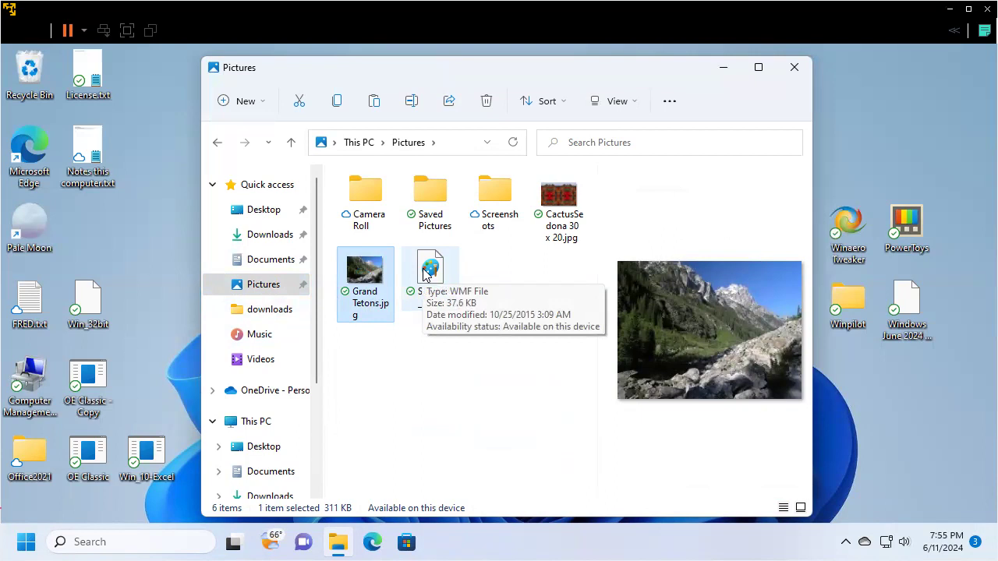
{"action": "left_click", "coordinate": [426, 273]}
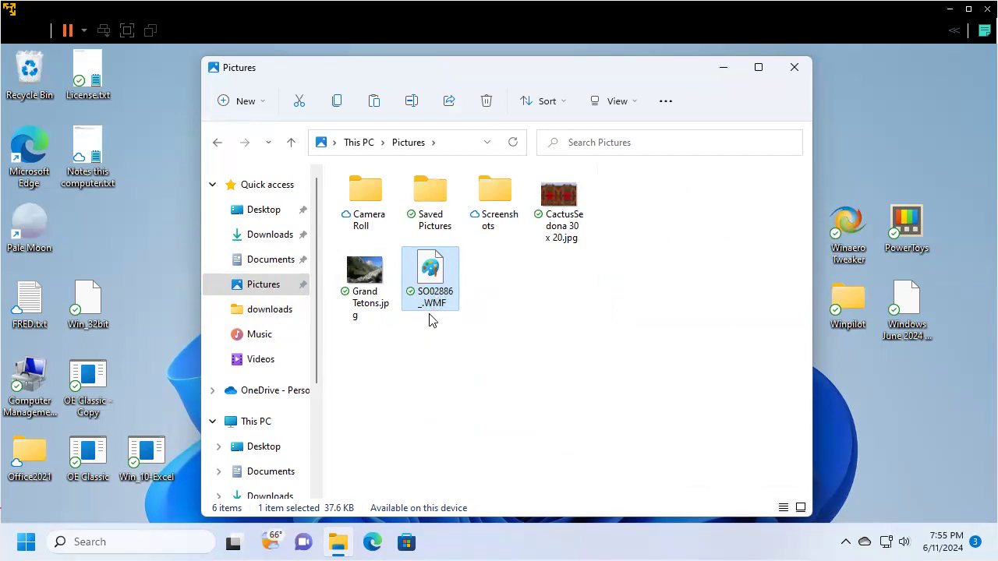
{"action": "mouse_move", "coordinate": [424, 299]}
- Open PowerToys Settings from the desktop and examine the enabled modules on the dashboard, including Peek and its shortcut
{"action": "left_click", "coordinate": [903, 228]}
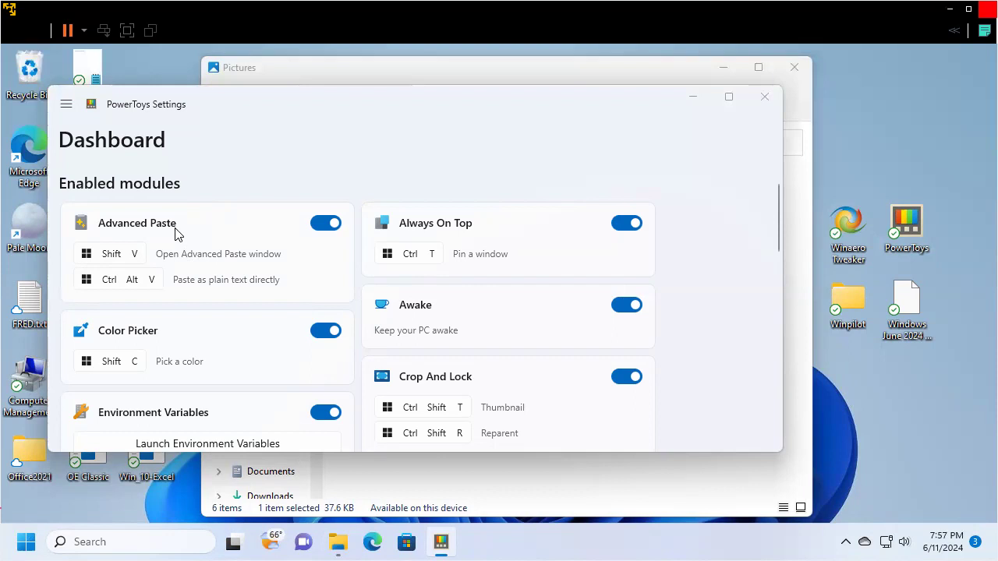
{"action": "scroll", "coordinate": [175, 233], "scroll_direction": "down", "scroll_amount": 4}
{"action": "scroll", "coordinate": [175, 227], "scroll_direction": "down", "scroll_amount": 10}
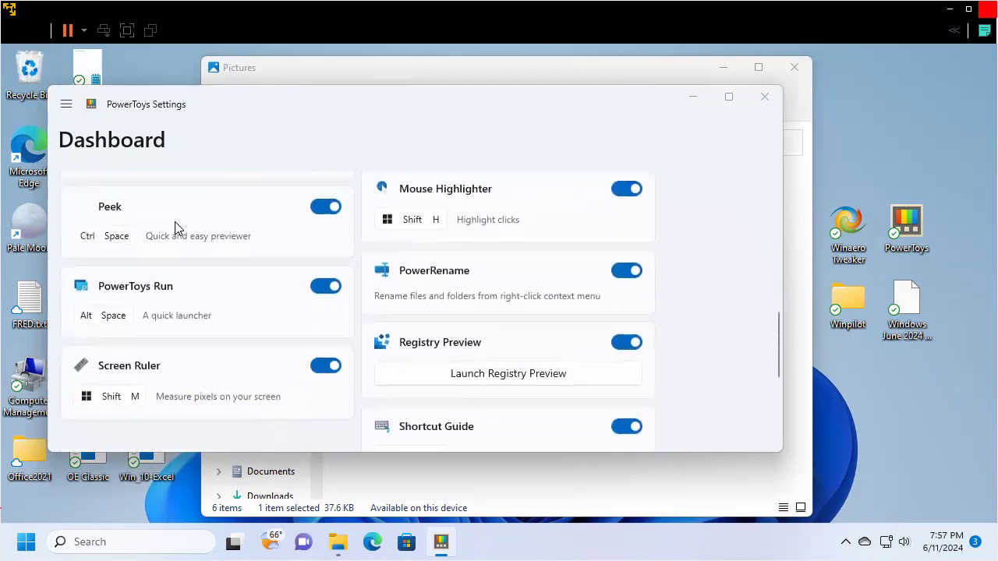
{"action": "scroll", "coordinate": [175, 221], "scroll_direction": "up", "scroll_amount": 1}
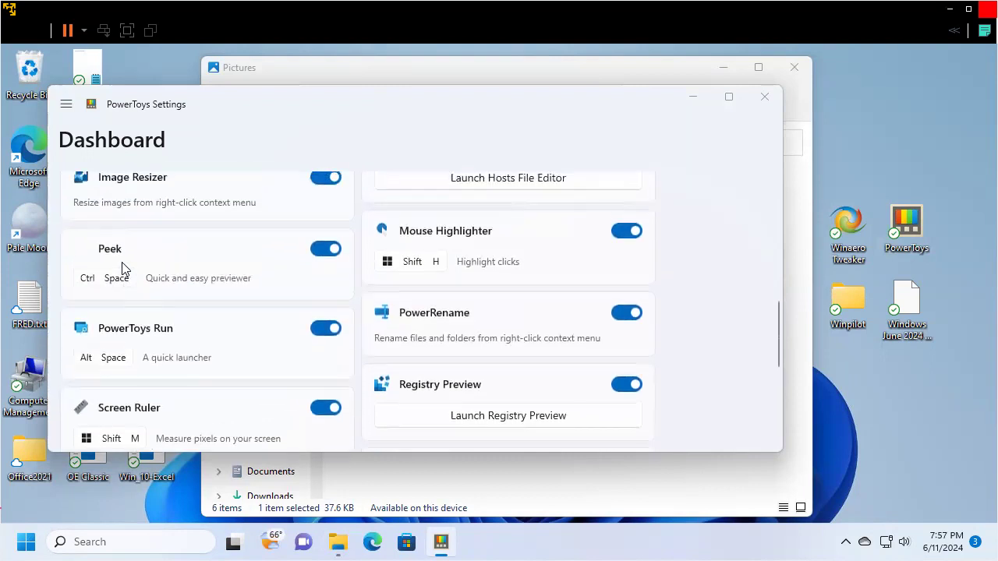
{"action": "scroll", "coordinate": [322, 292], "scroll_direction": "up", "scroll_amount": 1}
{"action": "scroll", "coordinate": [320, 273], "scroll_direction": "up", "scroll_amount": 8}
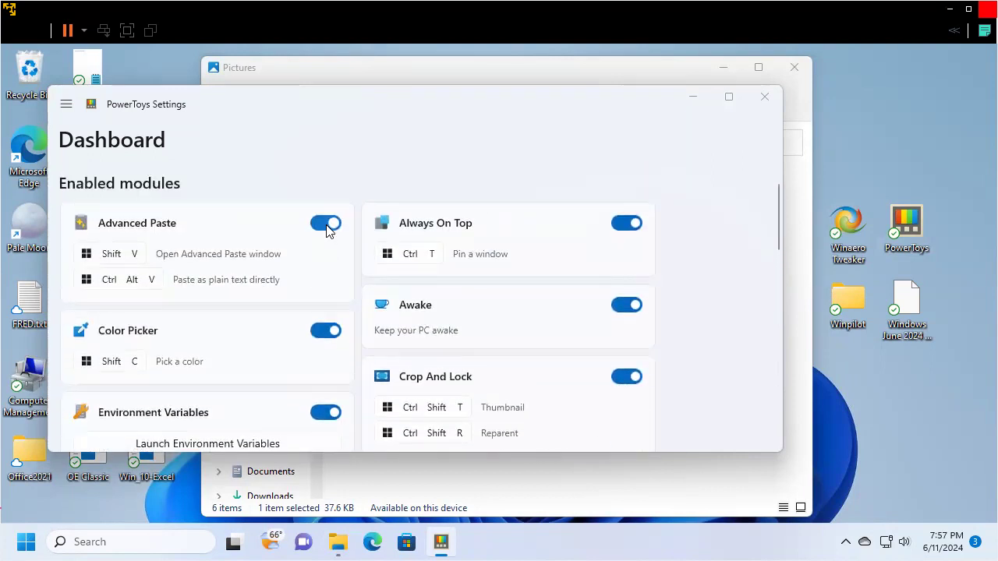
{"action": "scroll", "coordinate": [327, 228], "scroll_direction": "down", "scroll_amount": 4}
{"action": "scroll", "coordinate": [129, 324], "scroll_direction": "down", "scroll_amount": 3}
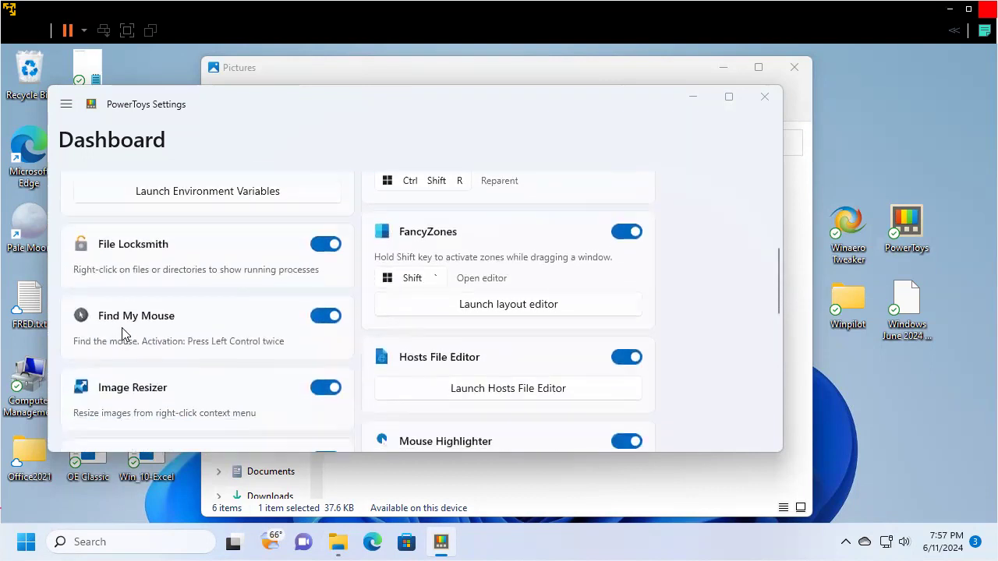
{"action": "scroll", "coordinate": [122, 334], "scroll_direction": "down", "scroll_amount": 2}
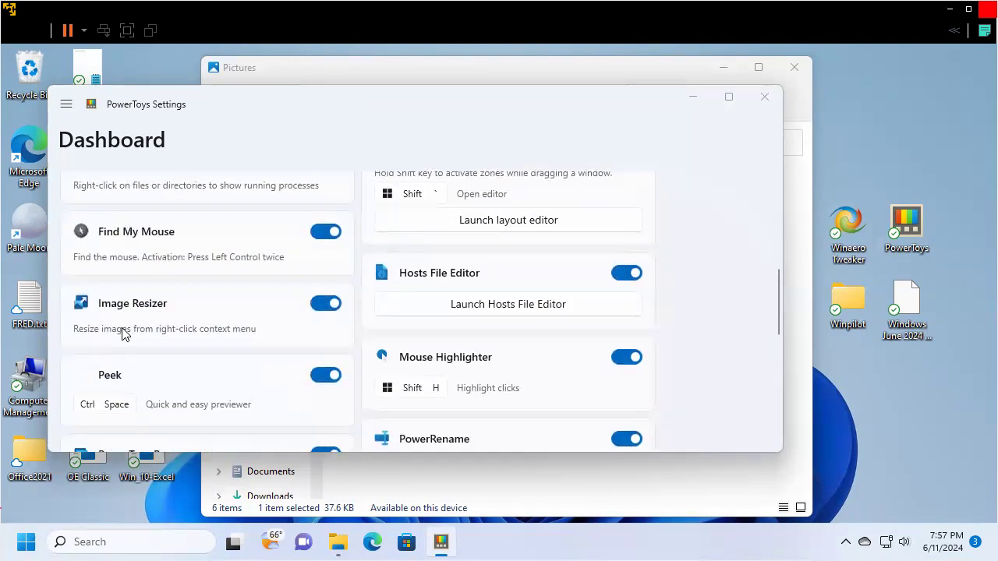
{"action": "scroll", "coordinate": [123, 333], "scroll_direction": "down", "scroll_amount": 1}
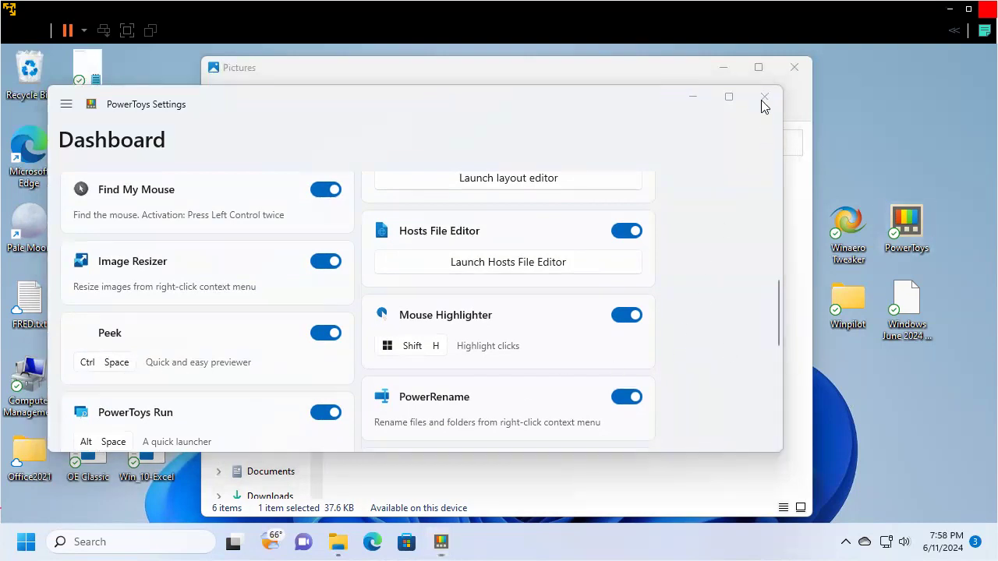
- Minimize the Pictures and PowerToys Settings windows, then restore the Pictures folder window
{"action": "left_click", "coordinate": [722, 69]}
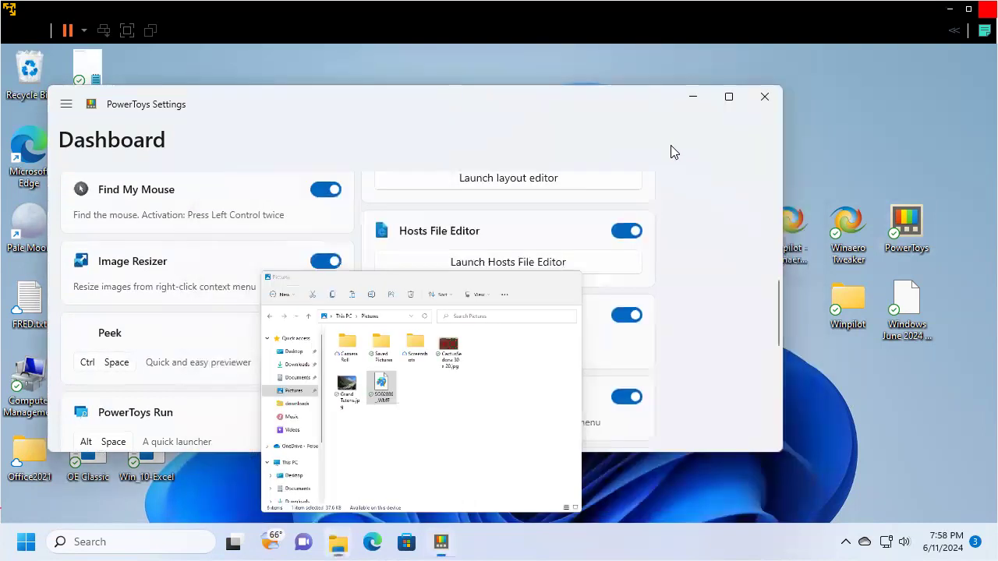
{"action": "left_click", "coordinate": [693, 102]}
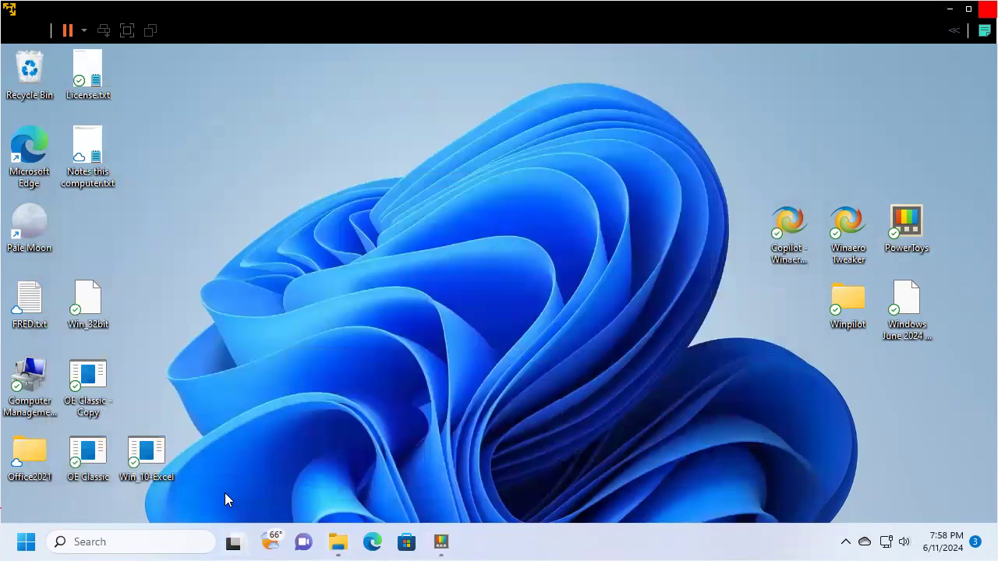
{"action": "mouse_move", "coordinate": [336, 543]}
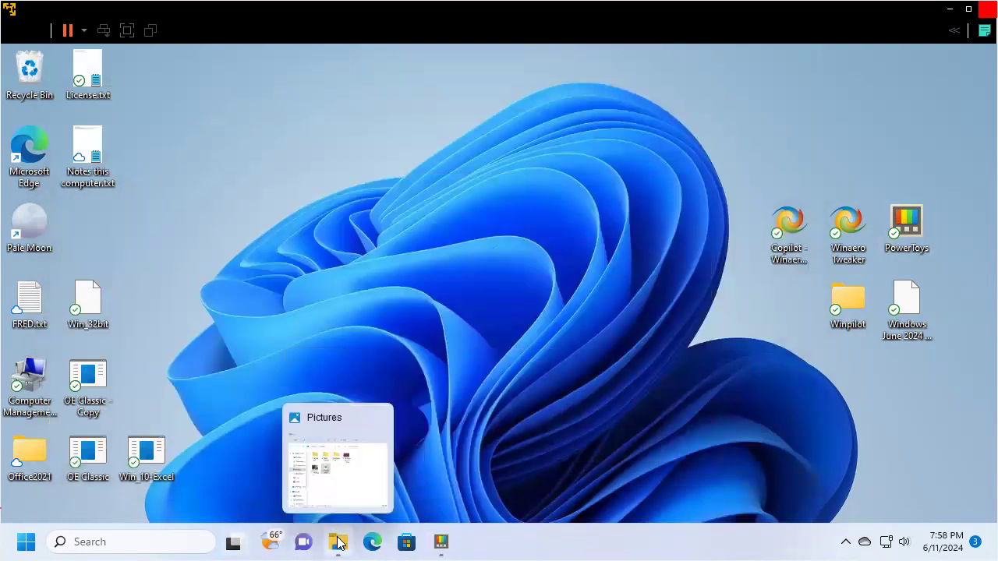
{"action": "left_click", "coordinate": [337, 544]}
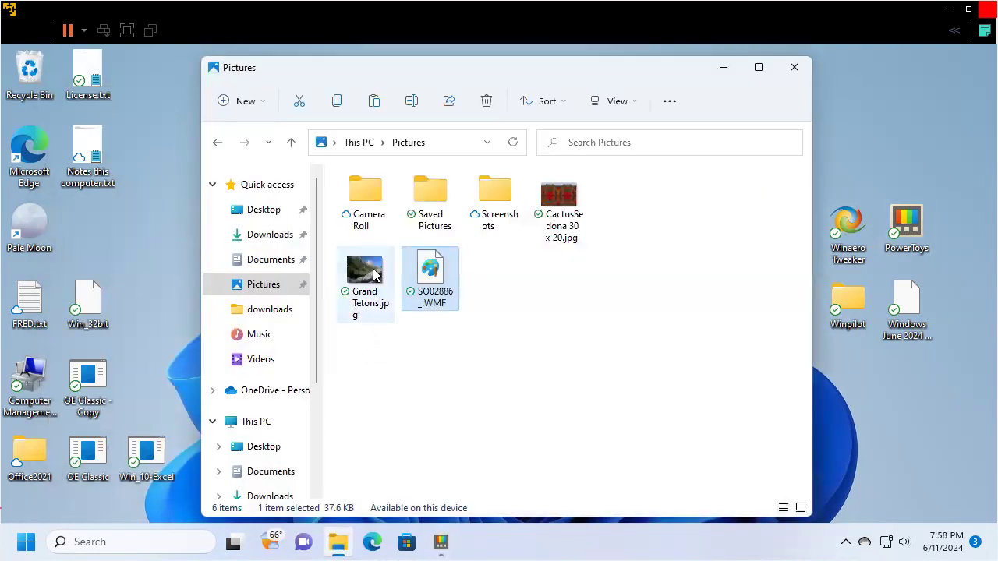
- Preview SO02886_.WMF and Grand Tetons.jpg from the Pictures folder with Peek, closing each preview window
{"action": "mouse_move", "coordinate": [361, 277]}
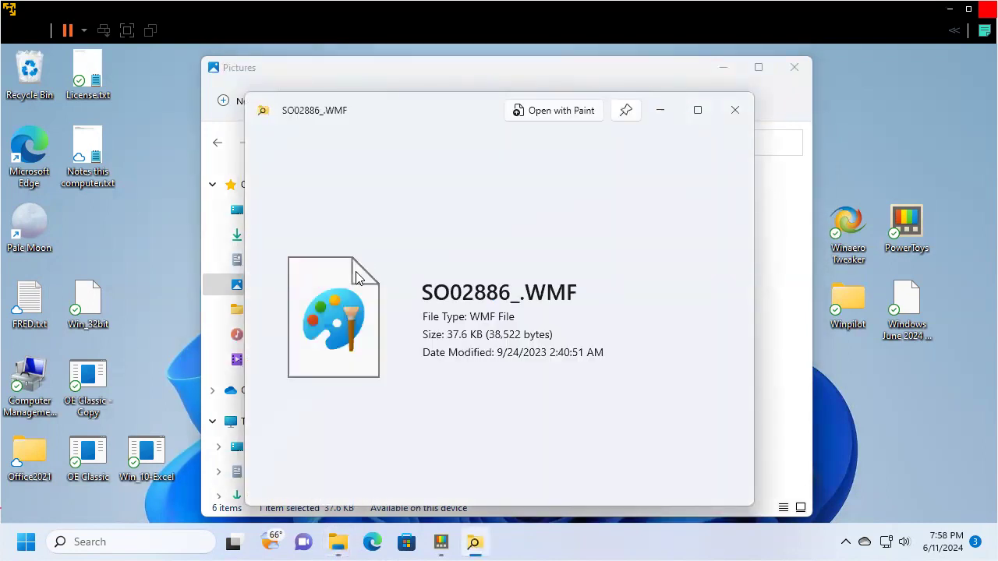
{"action": "left_click", "coordinate": [735, 107]}
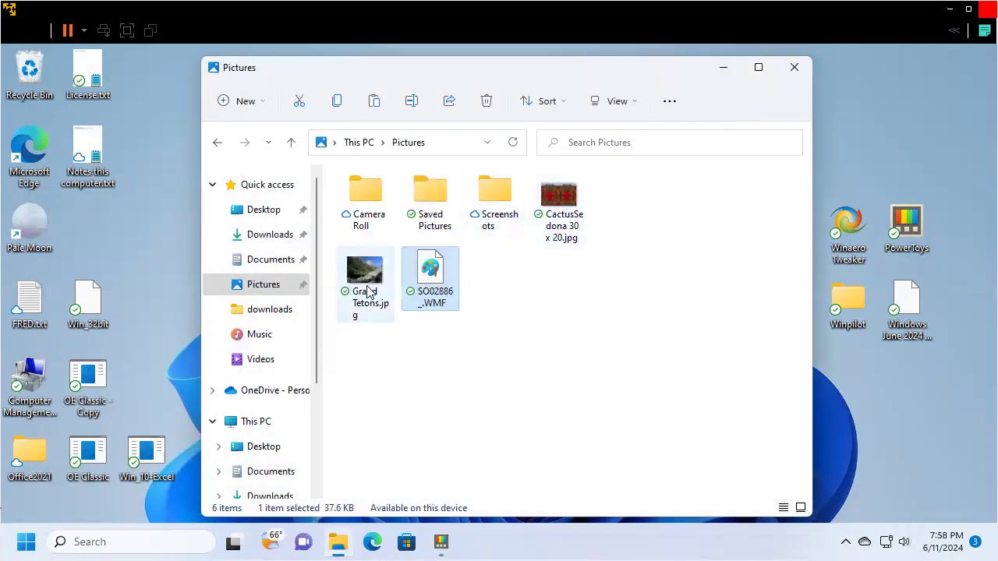
{"action": "left_click", "coordinate": [359, 302]}
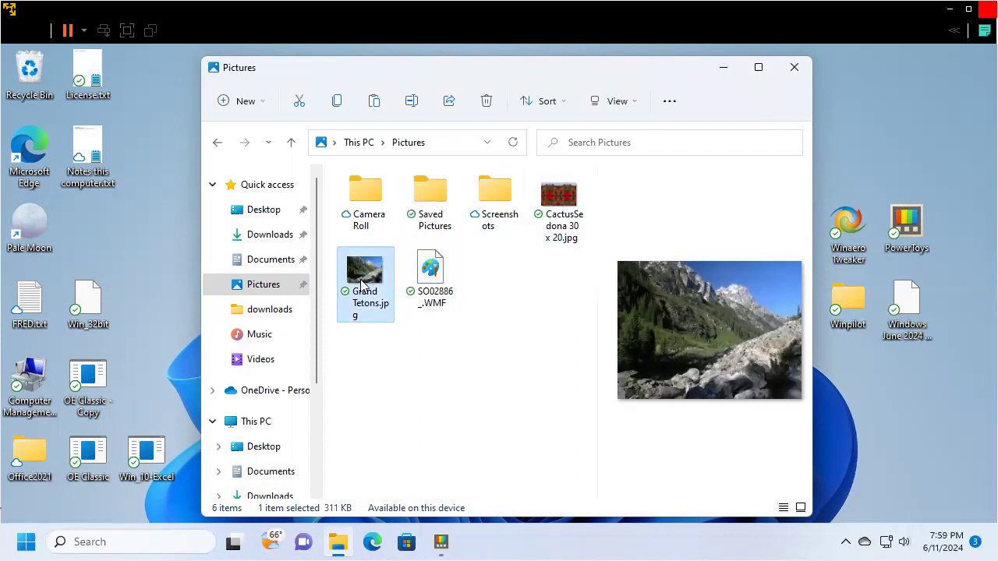
{"action": "key", "text": "ctrl+space"}
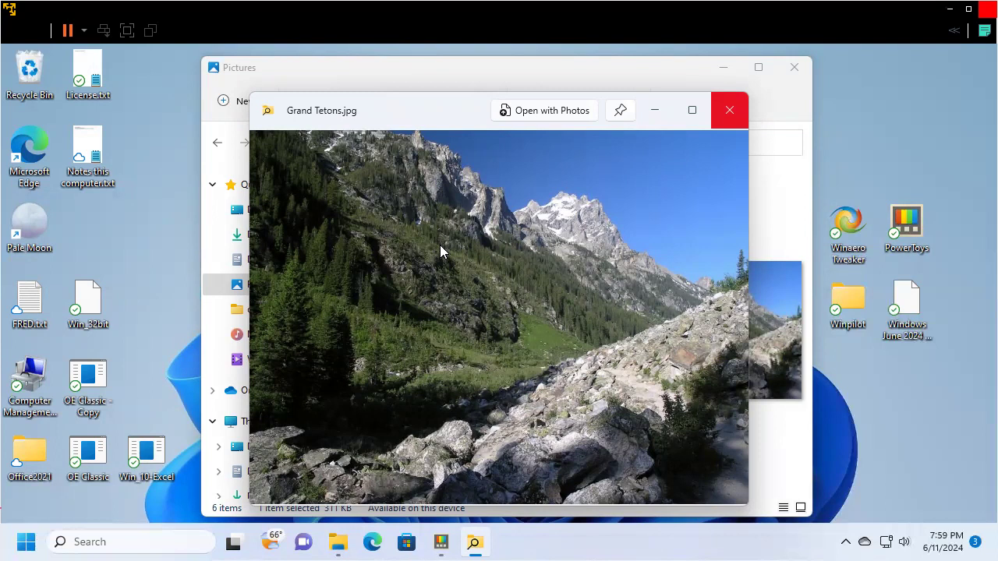
{"action": "mouse_move", "coordinate": [440, 247]}
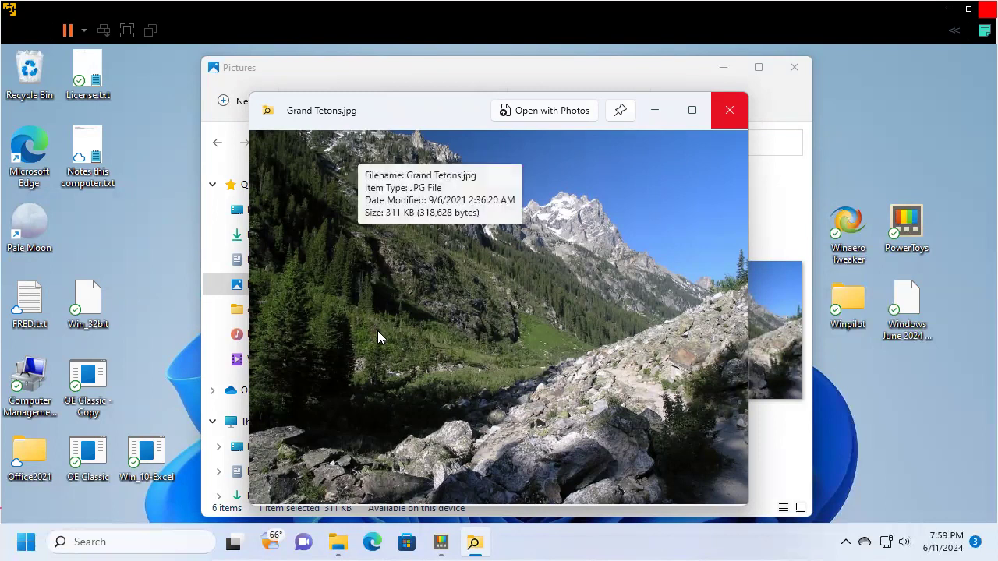
{"action": "left_click", "coordinate": [725, 113]}
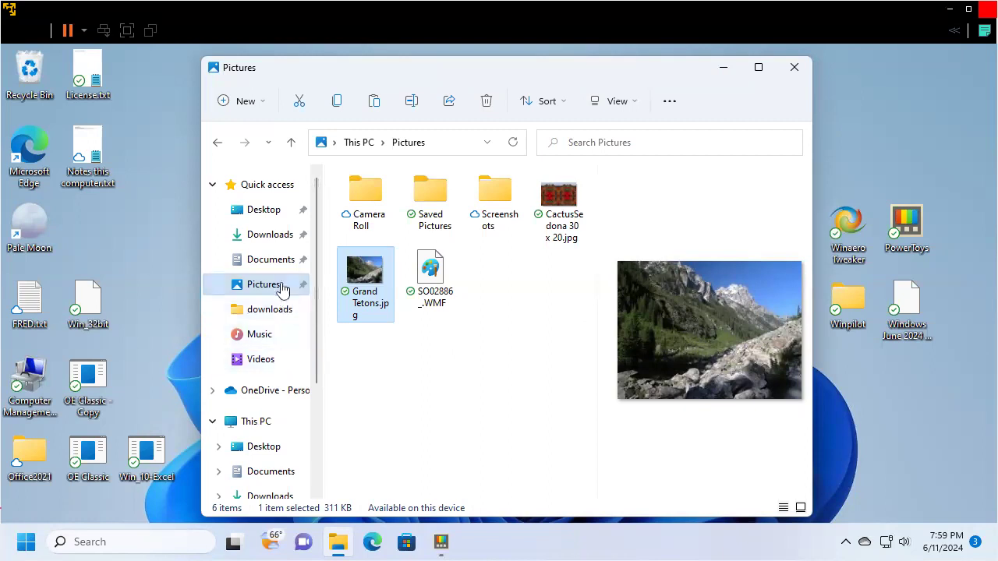
- Look at the Documents folder, return to Pictures and maximize the window
{"action": "left_click", "coordinate": [269, 265]}
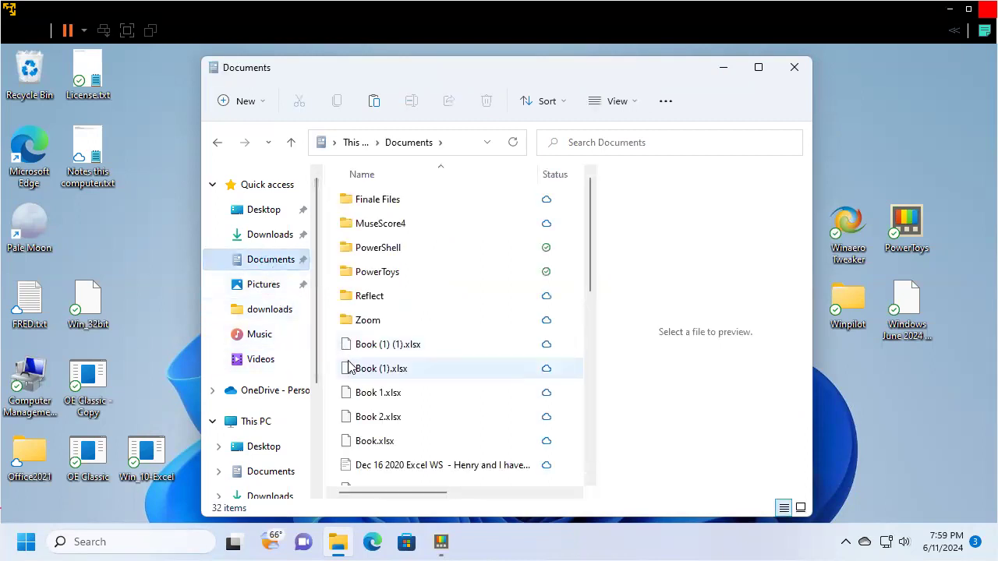
{"action": "left_click", "coordinate": [259, 287]}
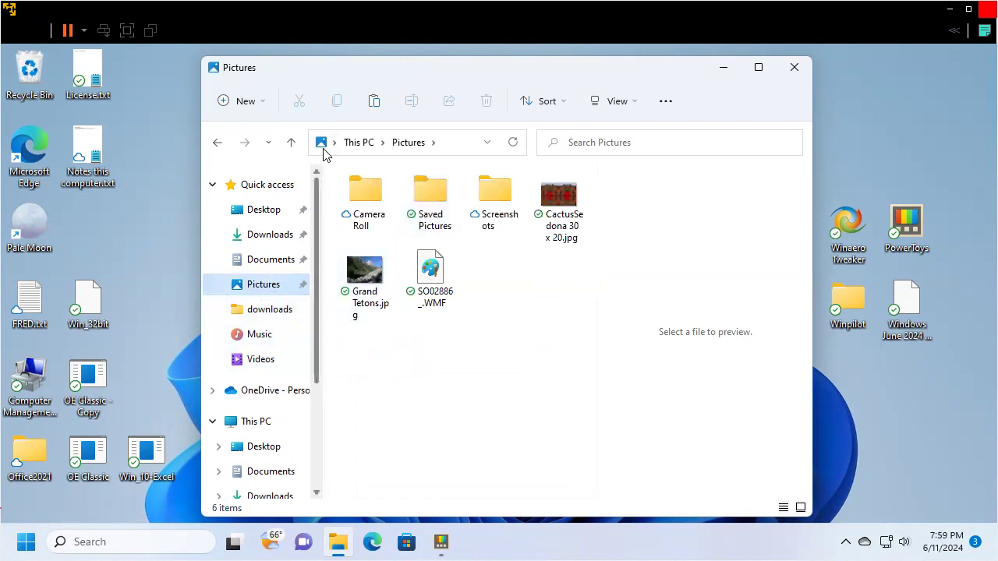
{"action": "left_click", "coordinate": [635, 103]}
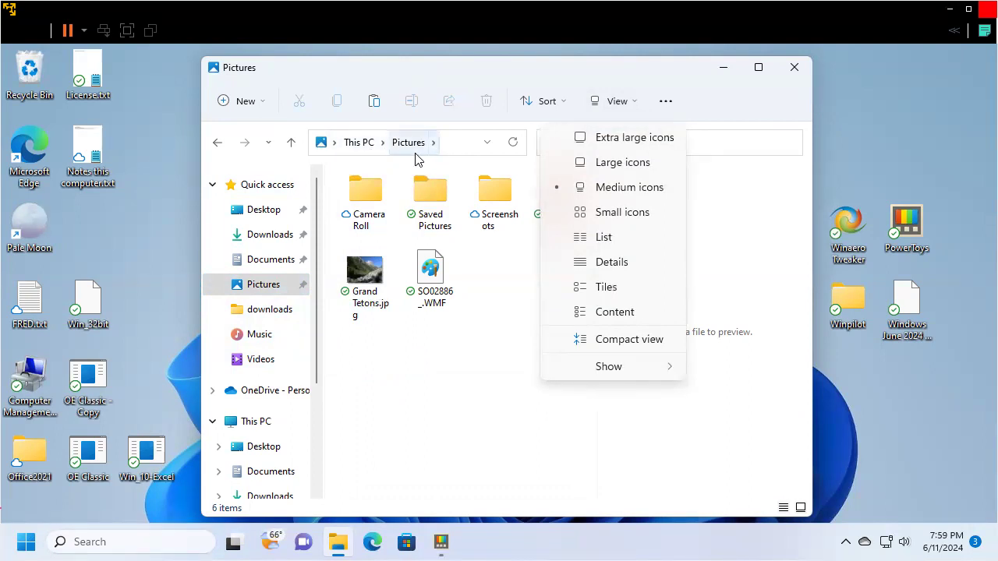
{"action": "left_click", "coordinate": [758, 67]}
{"action": "left_click", "coordinate": [758, 67]}
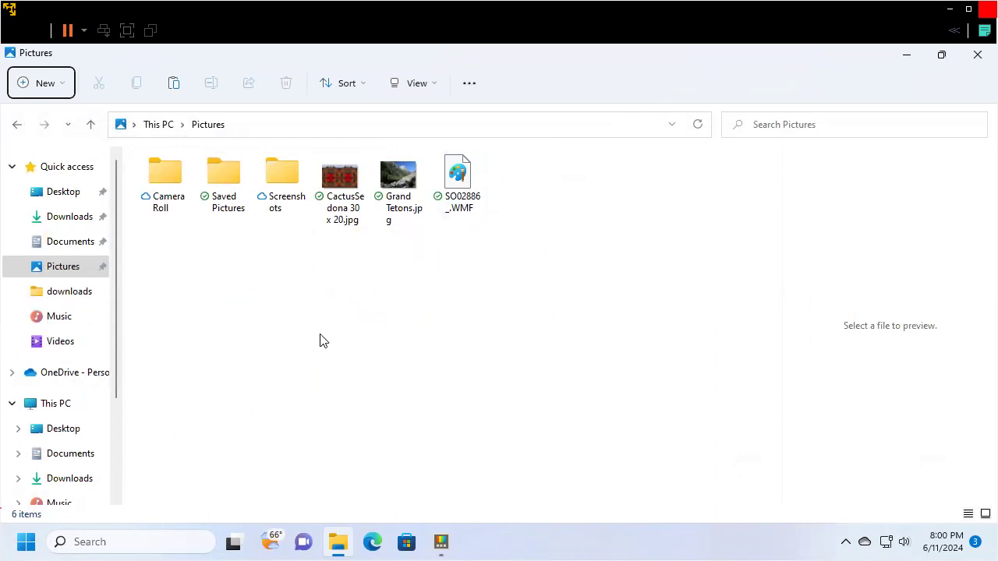
- Show the details pane instead of the preview pane in the Pictures folder
{"action": "left_click", "coordinate": [435, 82]}
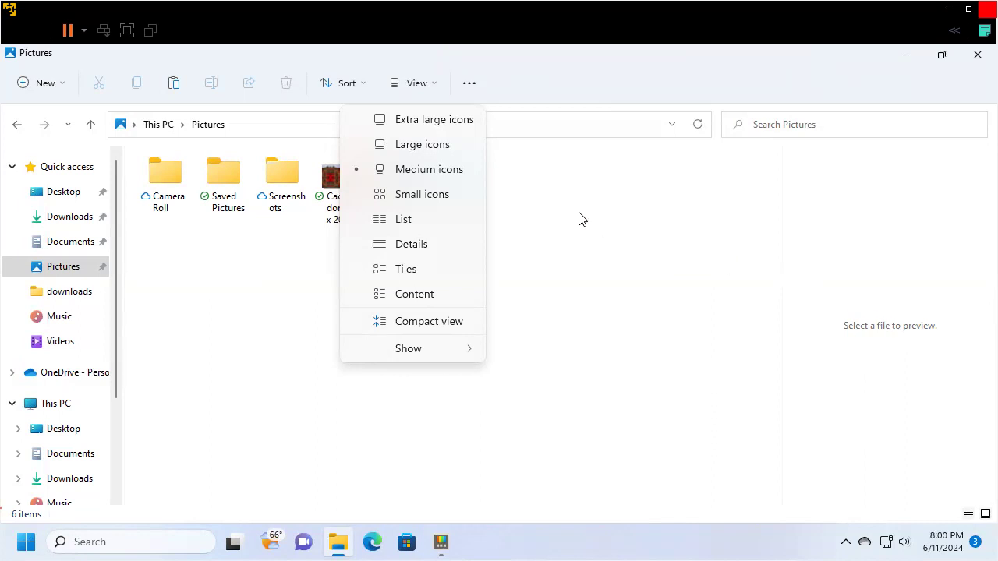
{"action": "mouse_move", "coordinate": [467, 349]}
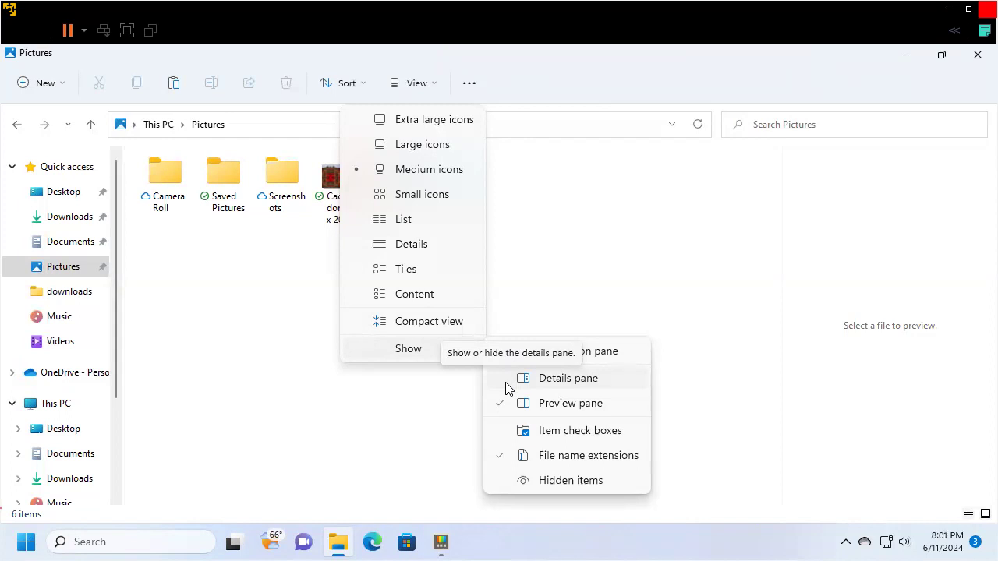
{"action": "left_click", "coordinate": [507, 385]}
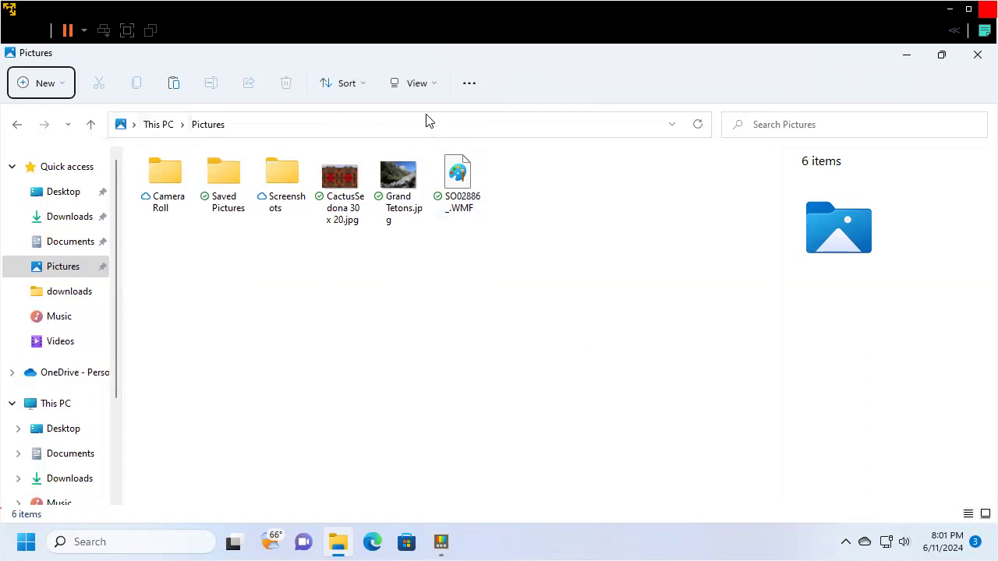
- Open Folder Options and turn on the advanced view setting "Display the full path in the title bar"
{"action": "left_click", "coordinate": [470, 86]}
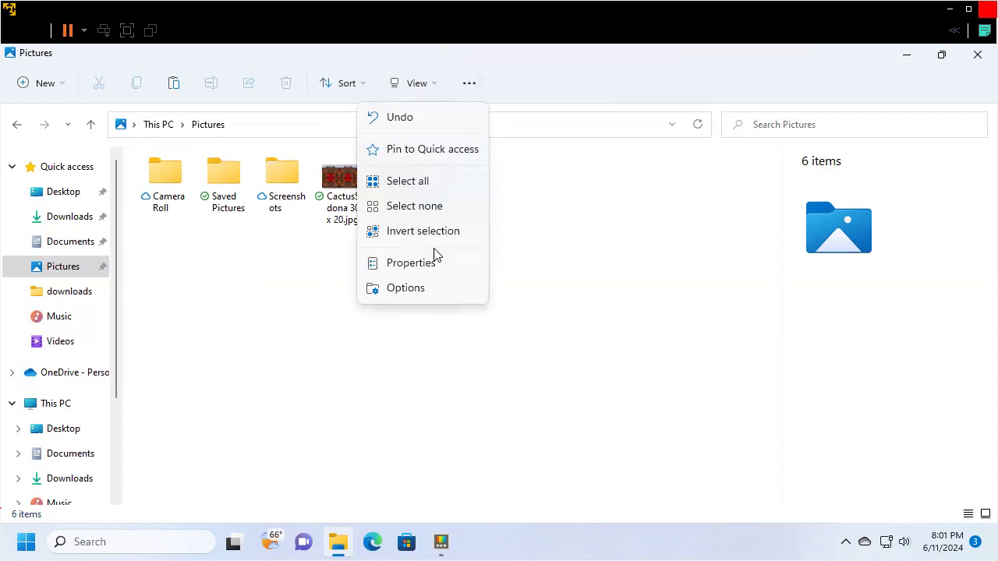
{"action": "left_click", "coordinate": [403, 294]}
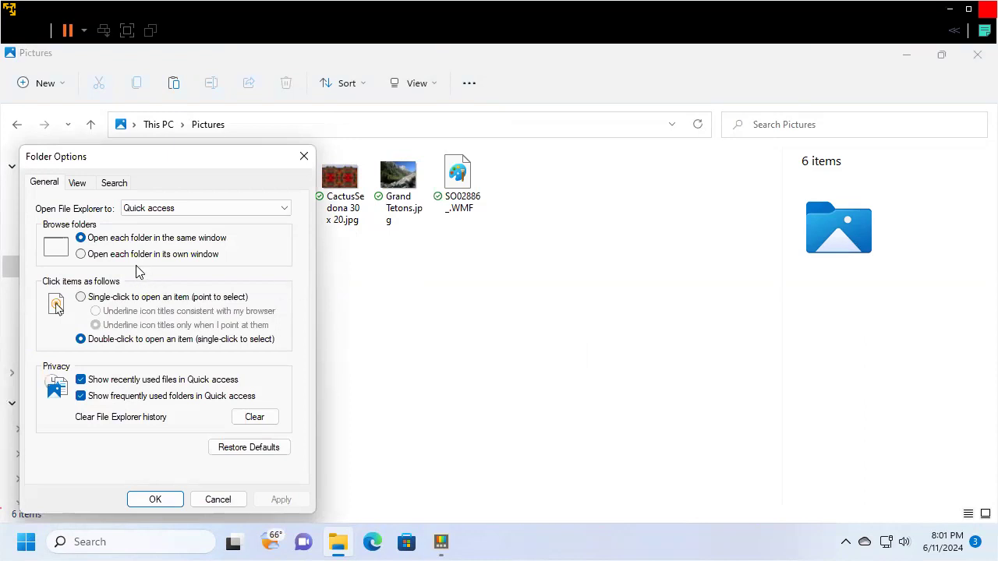
{"action": "left_click", "coordinate": [78, 184]}
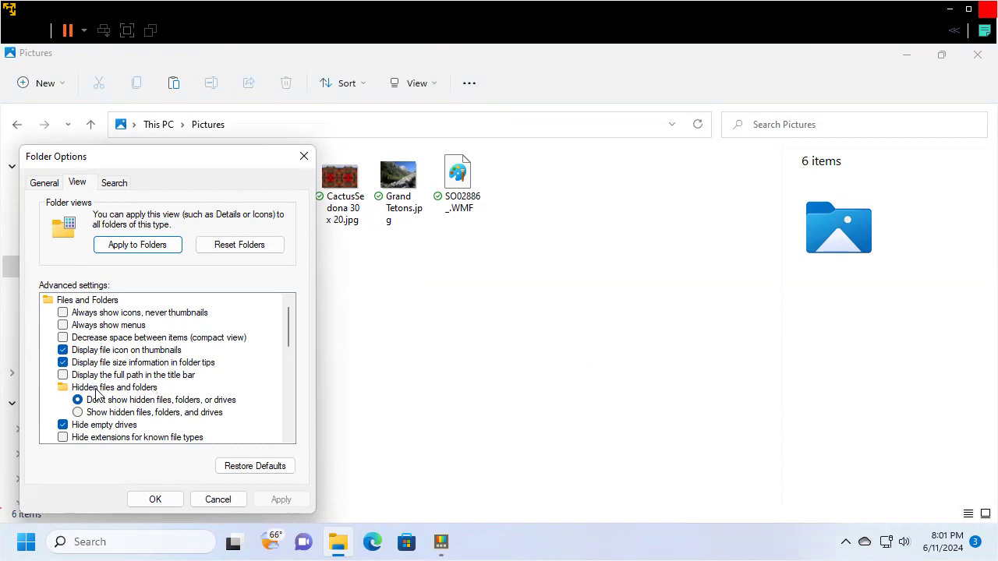
{"action": "left_click", "coordinate": [63, 375]}
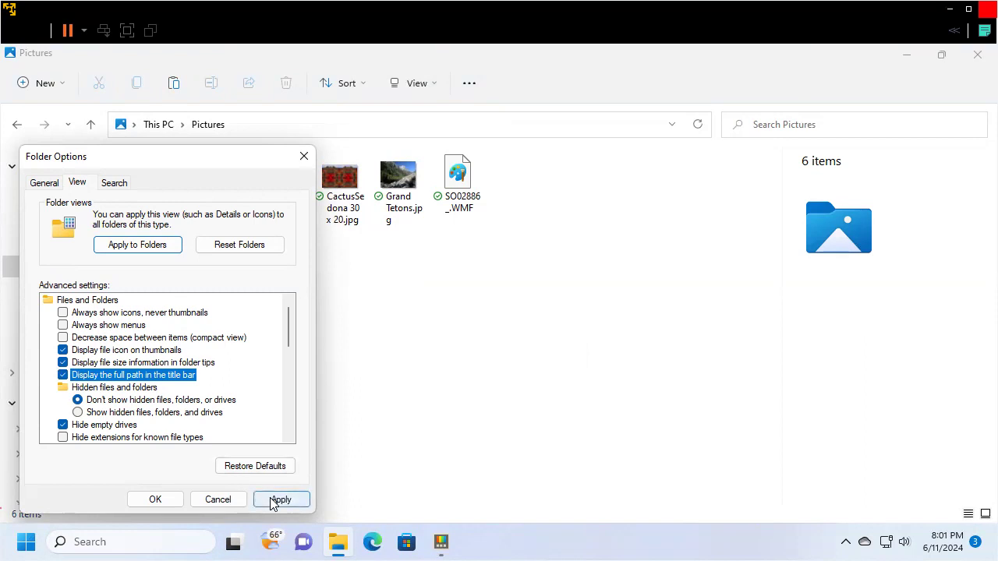
- Review the remaining advanced view settings through the Navigation pane options, apply the changes and close Folder Options
{"action": "scroll", "coordinate": [228, 432], "scroll_direction": "down", "scroll_amount": 1}
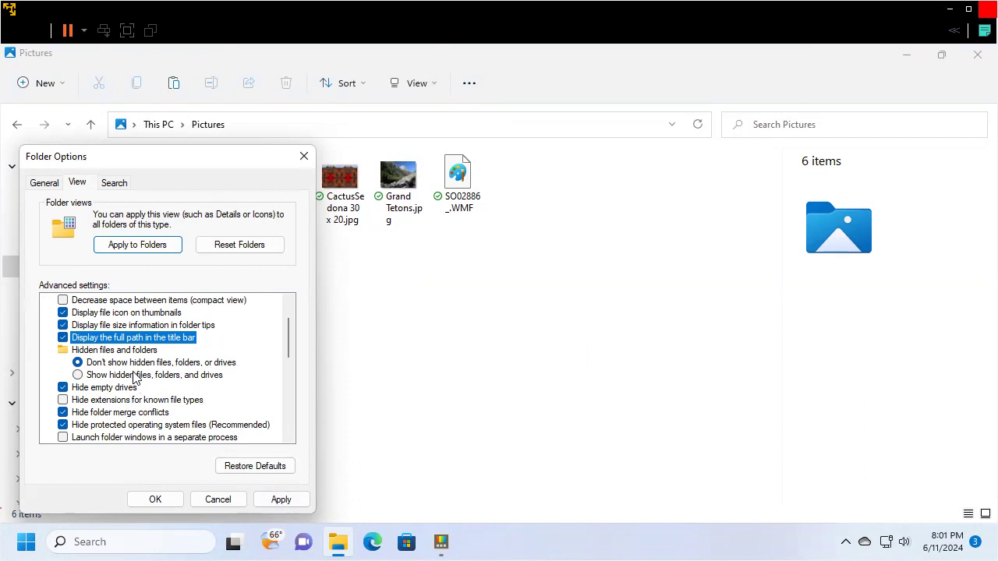
{"action": "scroll", "coordinate": [107, 427], "scroll_direction": "down", "scroll_amount": 1}
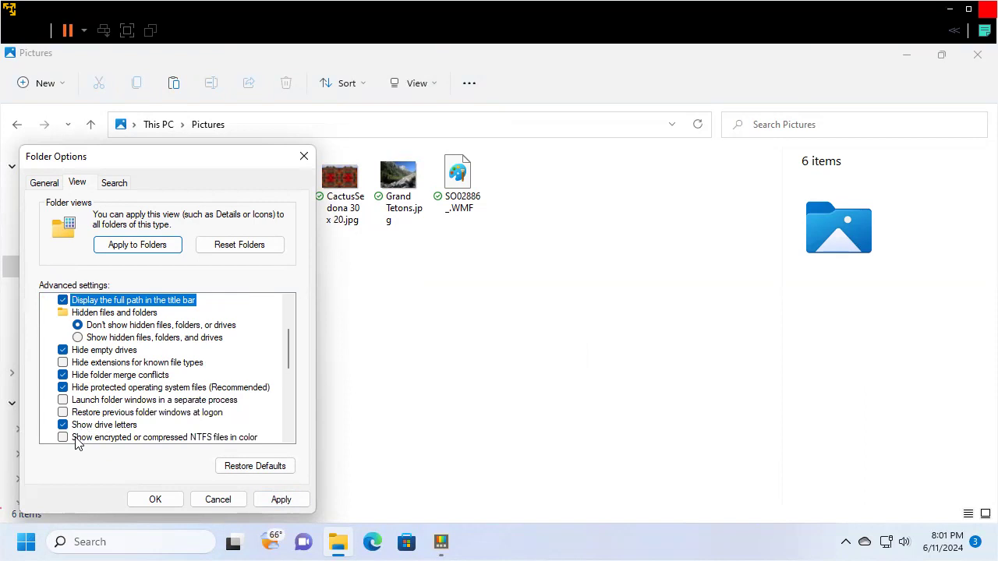
{"action": "scroll", "coordinate": [76, 440], "scroll_direction": "down", "scroll_amount": 1}
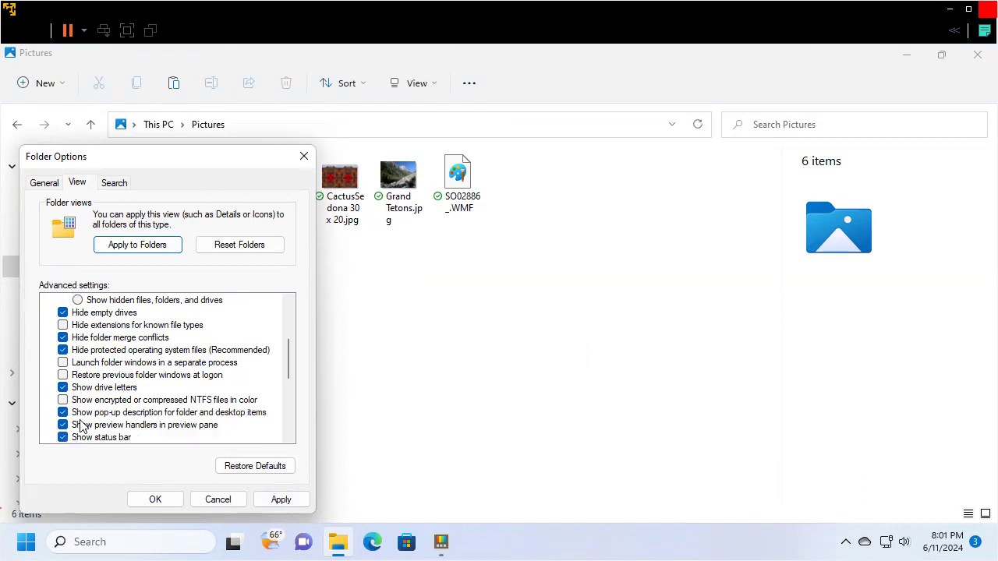
{"action": "scroll", "coordinate": [81, 428], "scroll_direction": "down", "scroll_amount": 1}
{"action": "scroll", "coordinate": [80, 427], "scroll_direction": "down", "scroll_amount": 1}
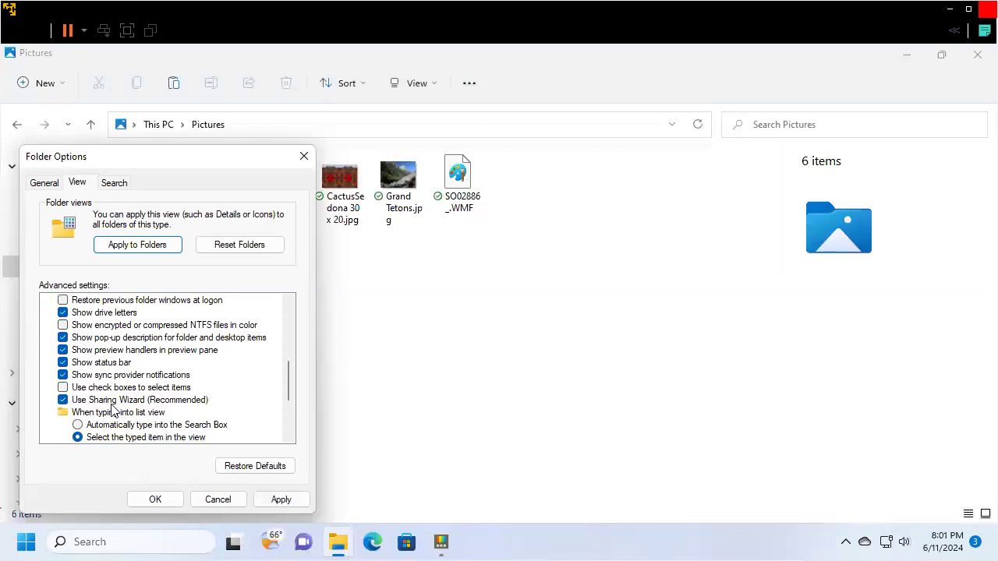
{"action": "scroll", "coordinate": [113, 411], "scroll_direction": "down", "scroll_amount": 1}
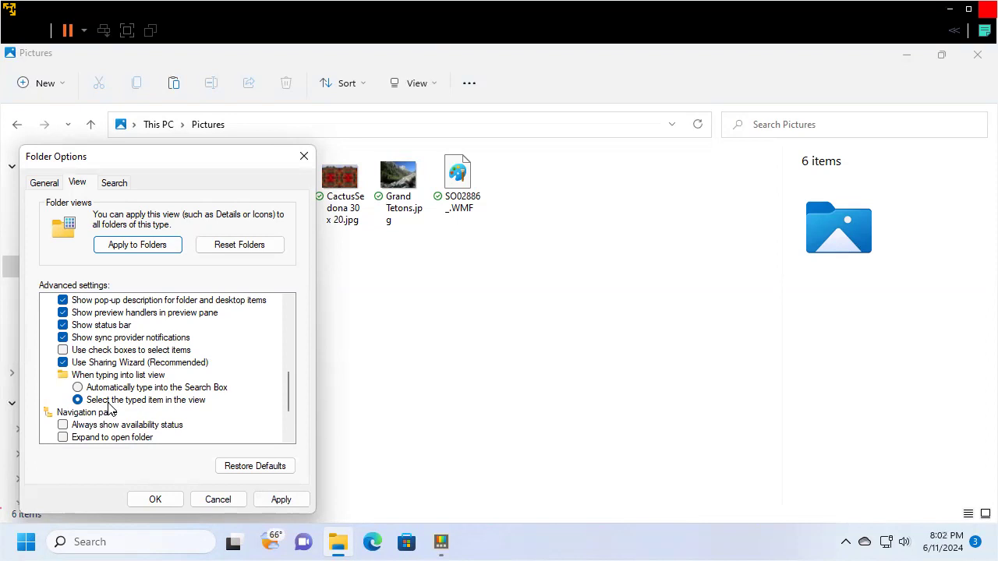
{"action": "scroll", "coordinate": [109, 410], "scroll_direction": "down", "scroll_amount": 2}
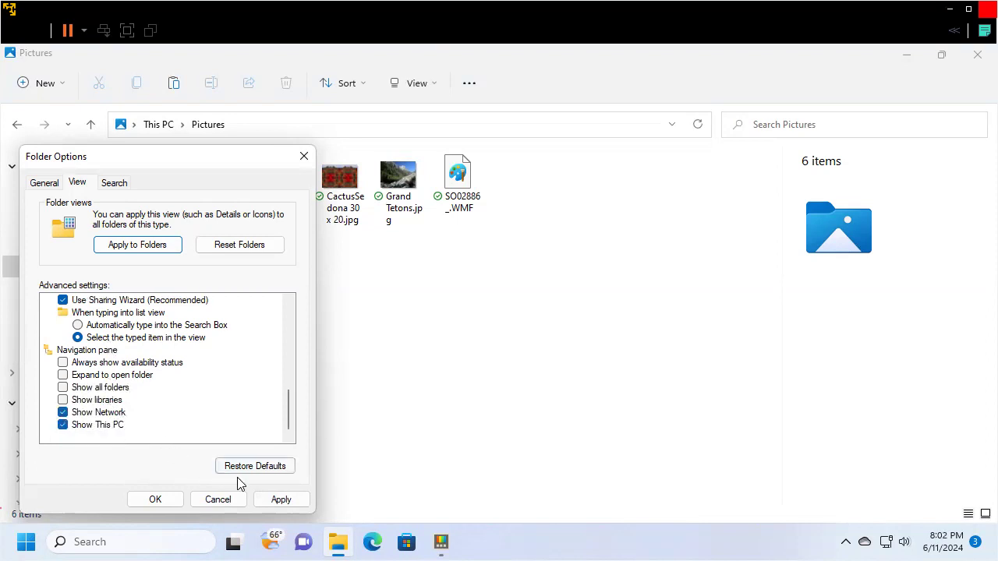
{"action": "left_click", "coordinate": [267, 502]}
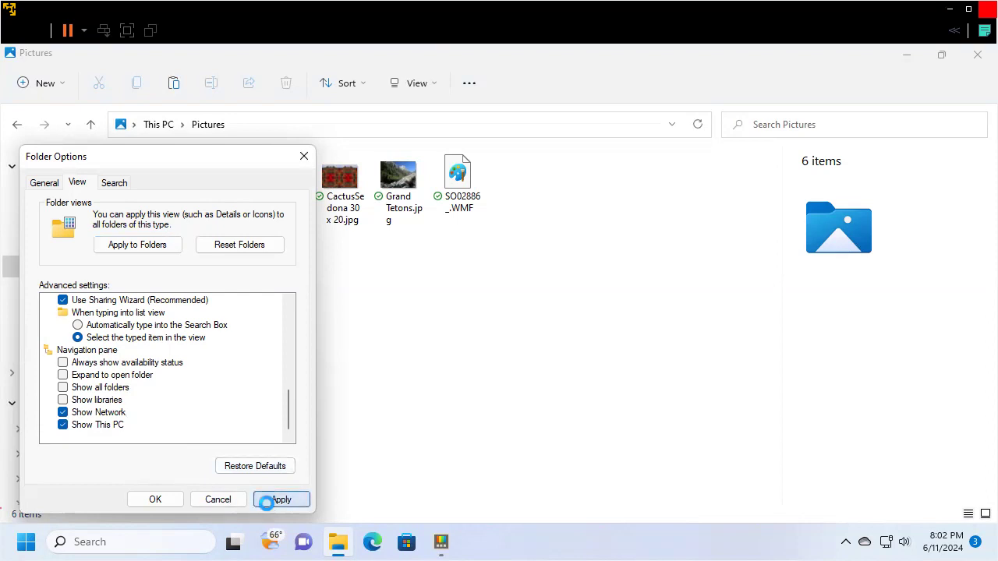
{"action": "left_click", "coordinate": [156, 501]}
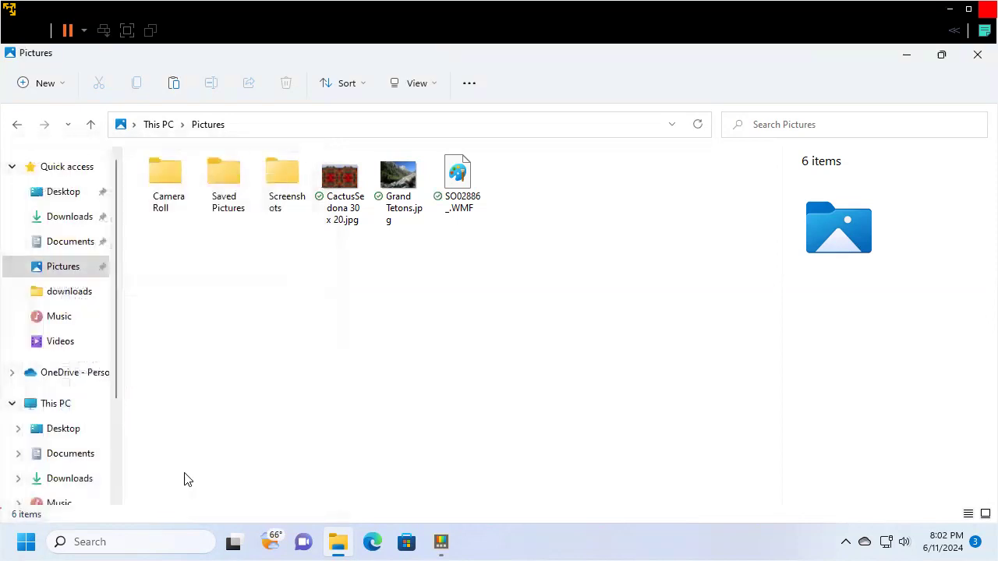
- Check the address bar's history list and the view options in the Pictures window for the folder's full path
{"action": "left_click", "coordinate": [672, 125]}
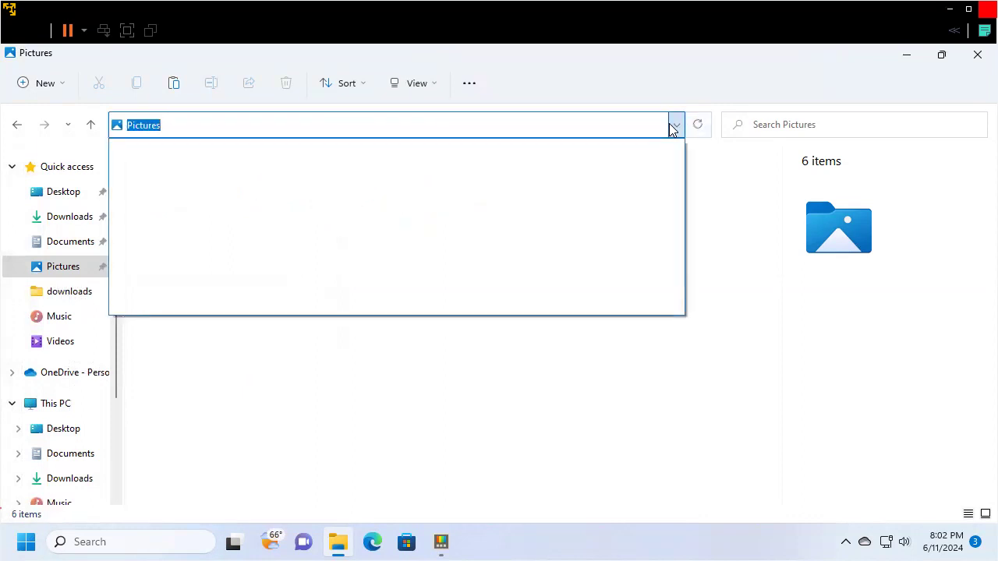
{"action": "left_click", "coordinate": [719, 200]}
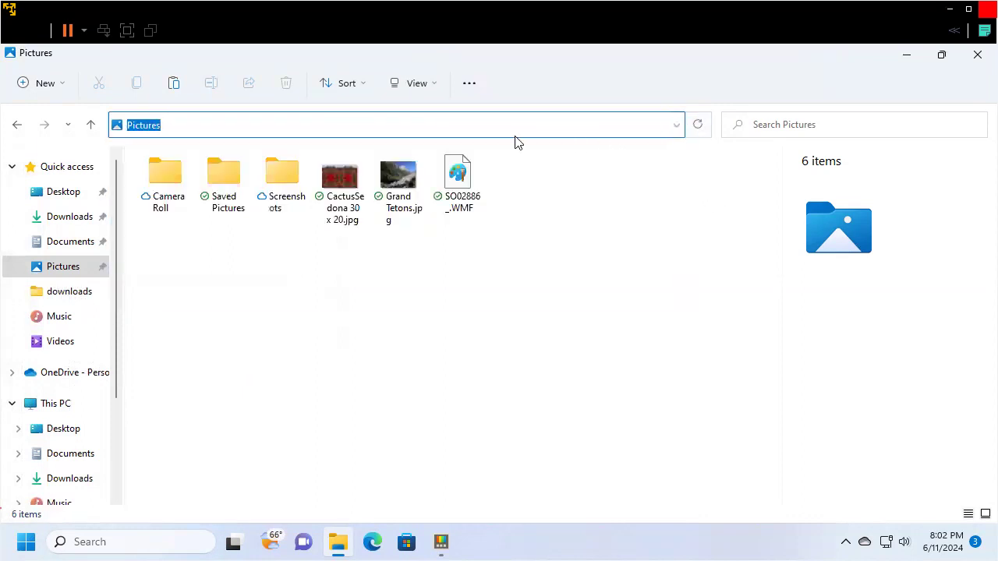
{"action": "left_click", "coordinate": [435, 86]}
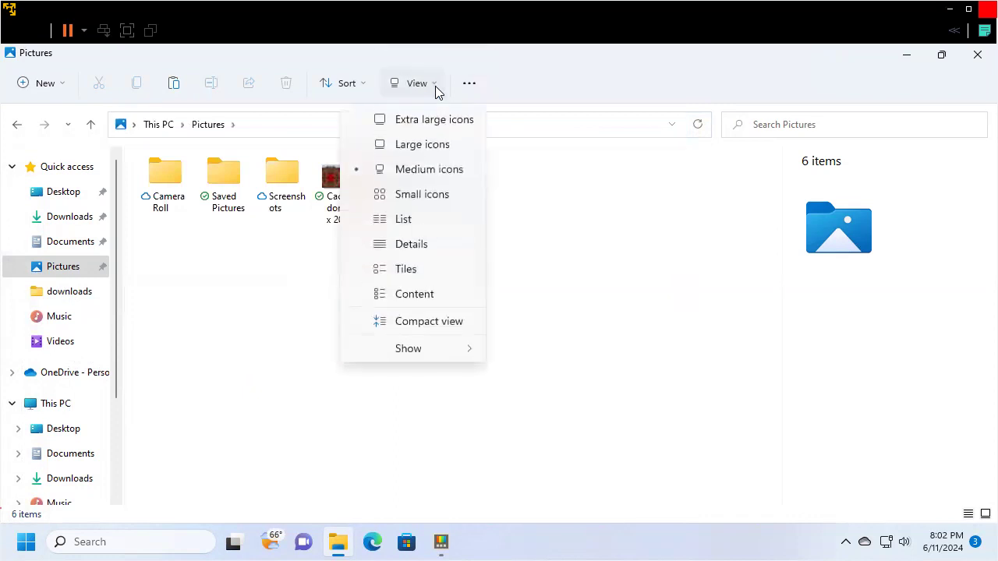
{"action": "left_click", "coordinate": [506, 213]}
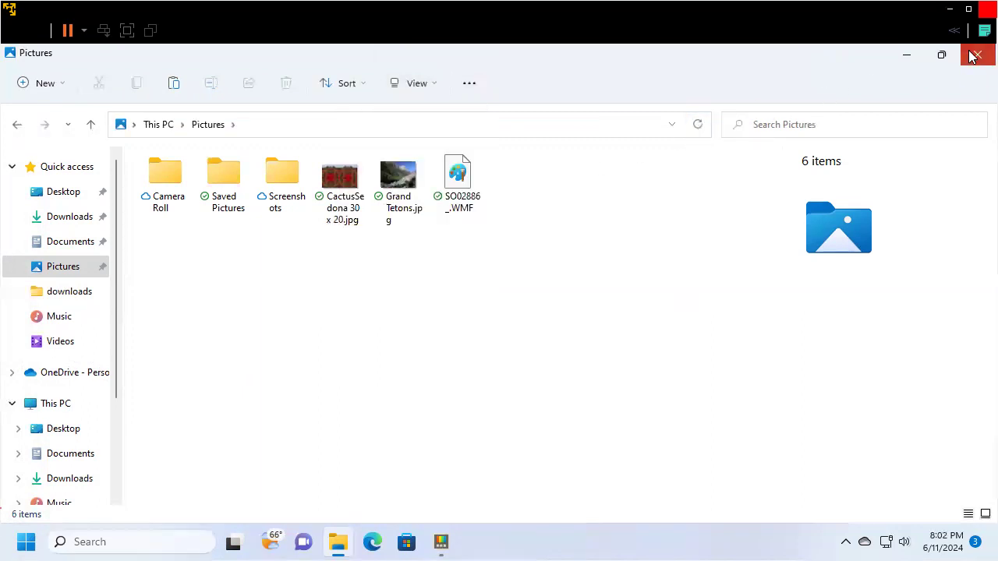
- Close the Pictures window, reopen File Explorer and go back to the Pictures folder
{"action": "left_click", "coordinate": [975, 57]}
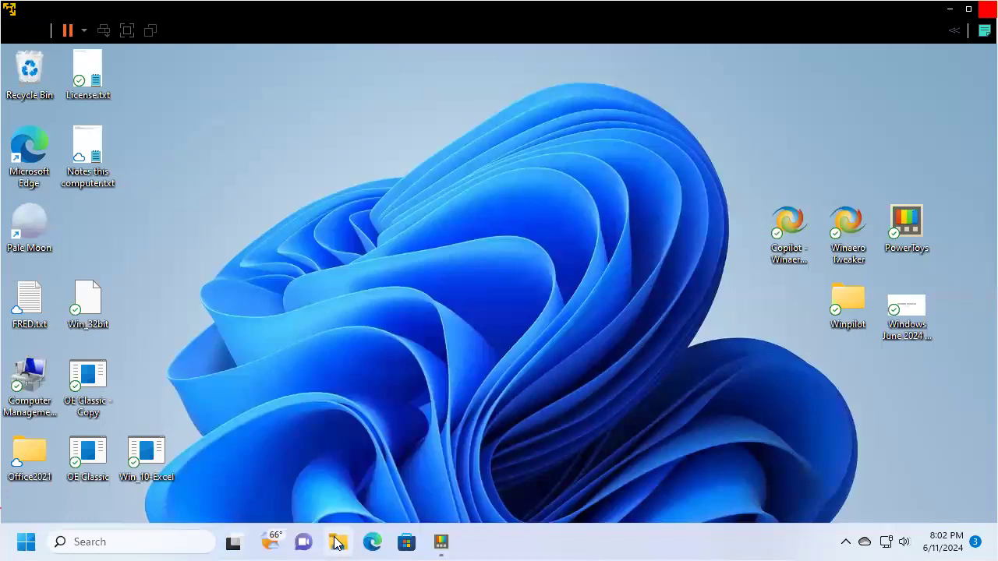
{"action": "left_click", "coordinate": [337, 544]}
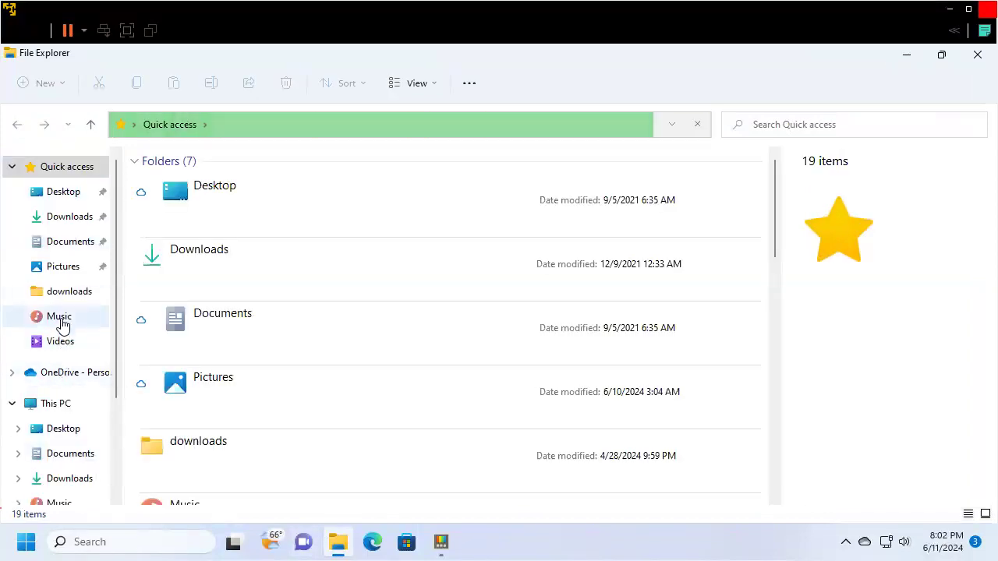
{"action": "left_click", "coordinate": [63, 273]}
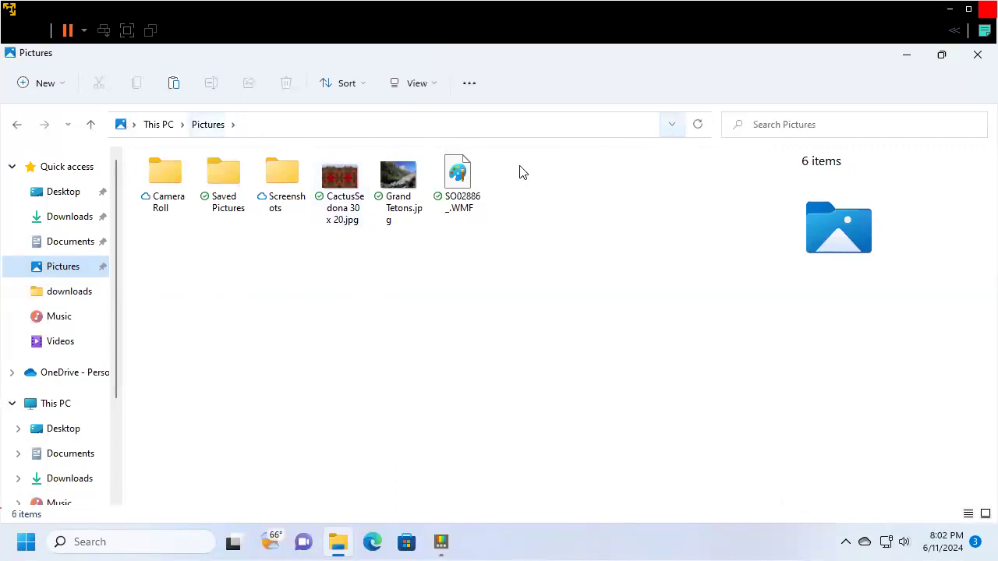
- Put the reopened Pictures window's address into edit mode and check whether it or its history shows the full path
{"action": "left_click", "coordinate": [348, 131]}
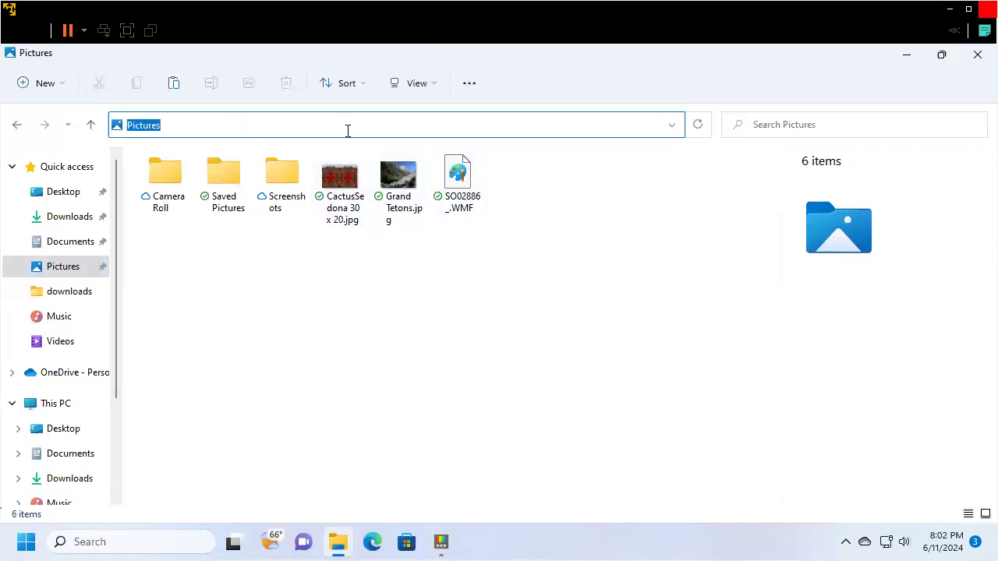
{"action": "left_click", "coordinate": [672, 127]}
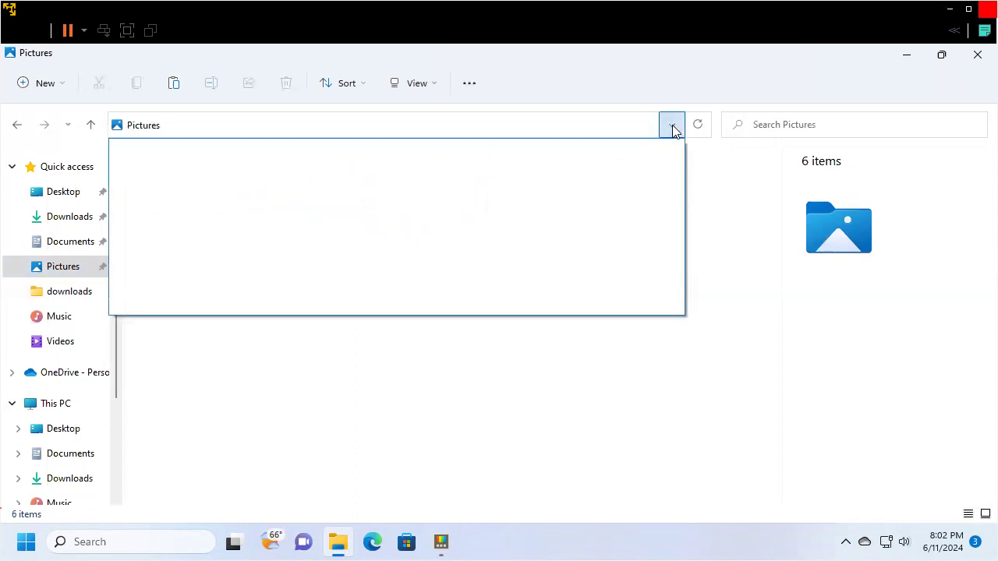
{"action": "left_click", "coordinate": [407, 132]}
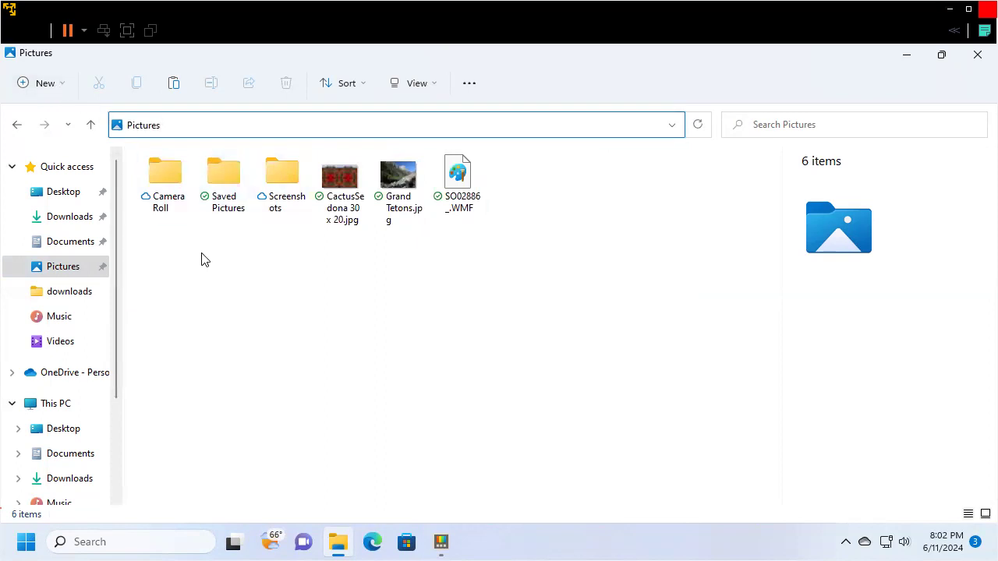
- Open the Documents folder and preview Book.xlsx with PowerToys Peek
{"action": "left_click", "coordinate": [78, 248]}
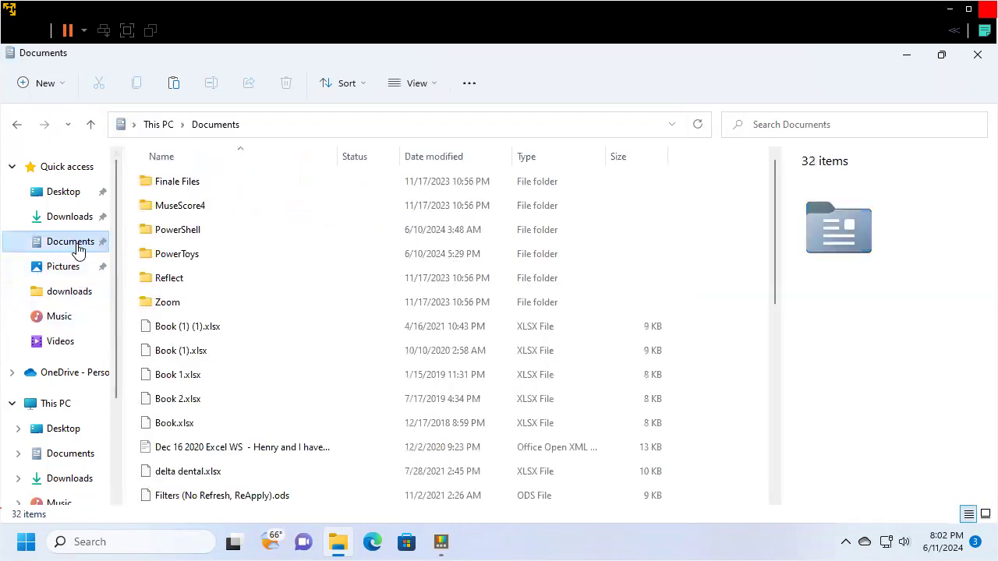
{"action": "left_click", "coordinate": [170, 429]}
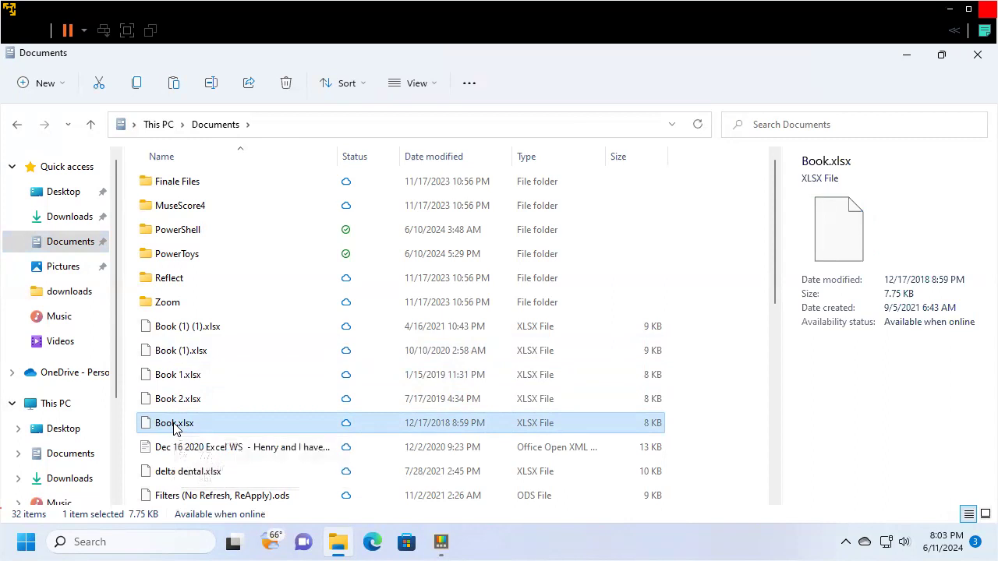
{"action": "key", "text": "ctrl+space"}
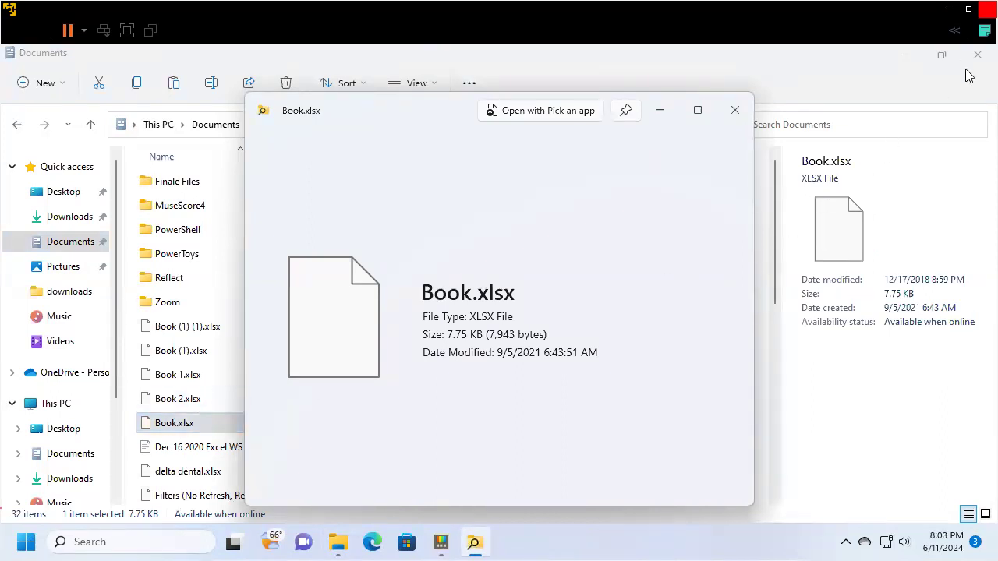
- Minimize the remote session, try opening the May WS shortcut on the local desktop and dismiss Excel's start-up splash
{"action": "mouse_move", "coordinate": [951, 11]}
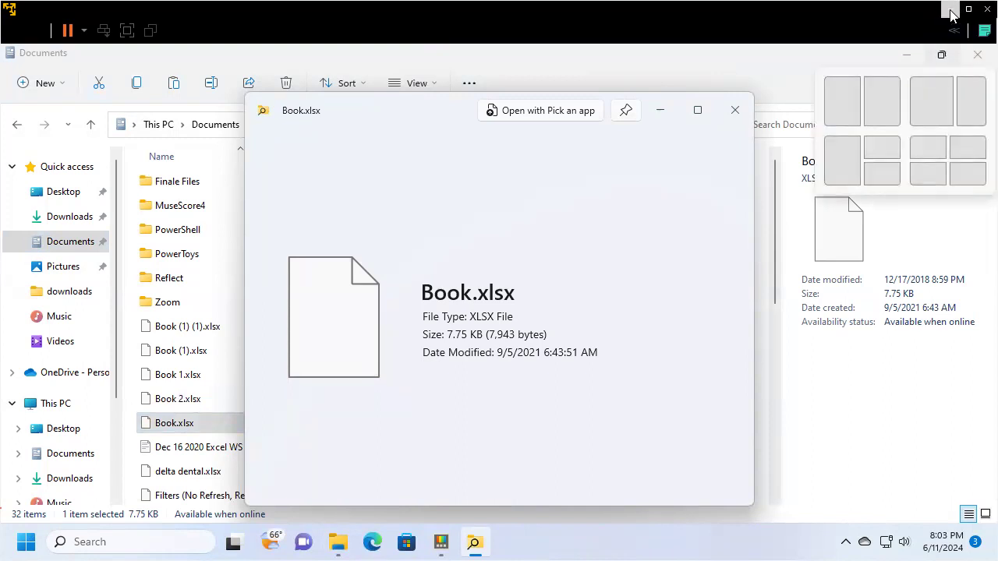
{"action": "left_click", "coordinate": [951, 10]}
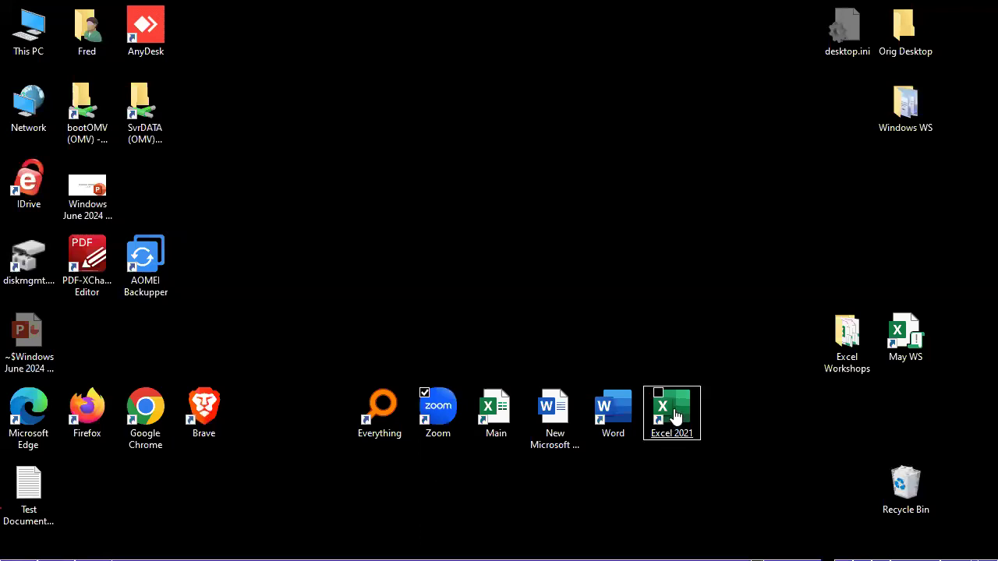
{"action": "left_click", "coordinate": [900, 332]}
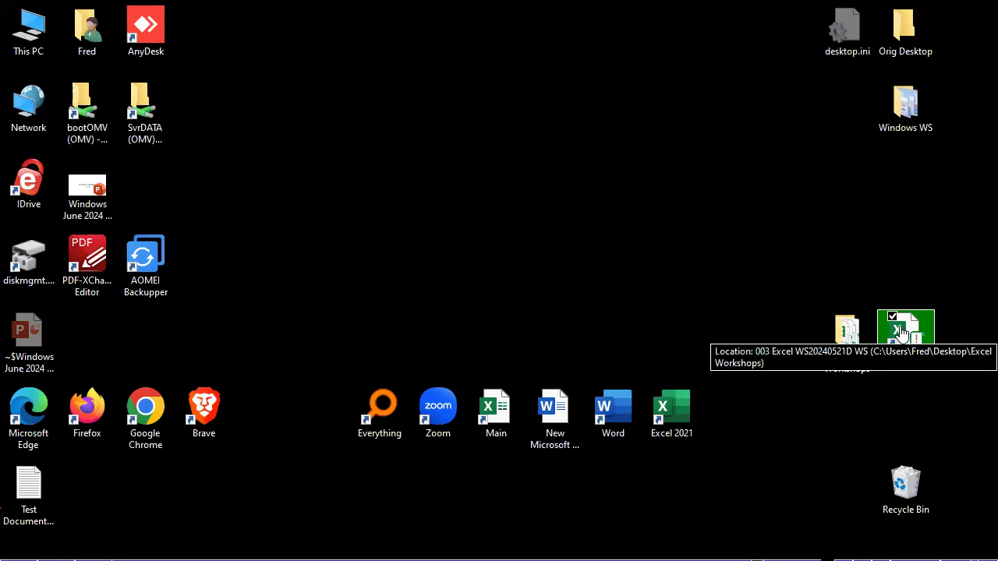
{"action": "double_click", "coordinate": [901, 332]}
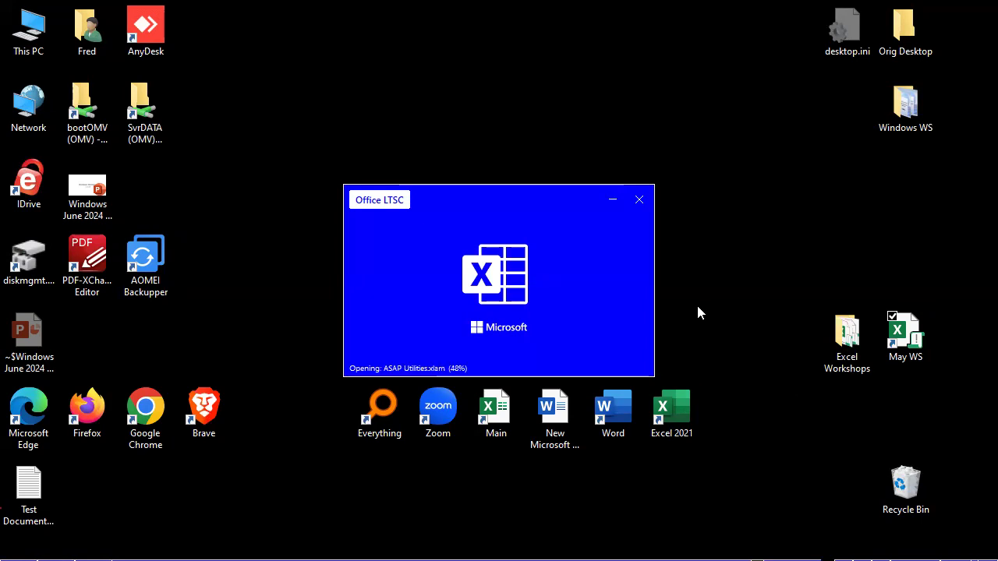
{"action": "left_click", "coordinate": [637, 202]}
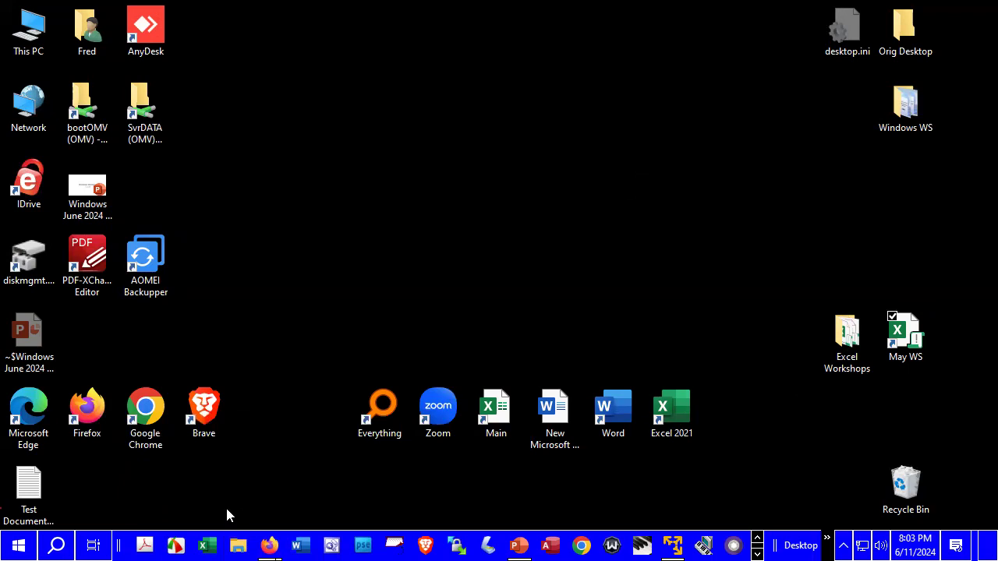
- Find PowerToys (Preview) among the installed programs under P and launch it
{"action": "left_click", "coordinate": [17, 545]}
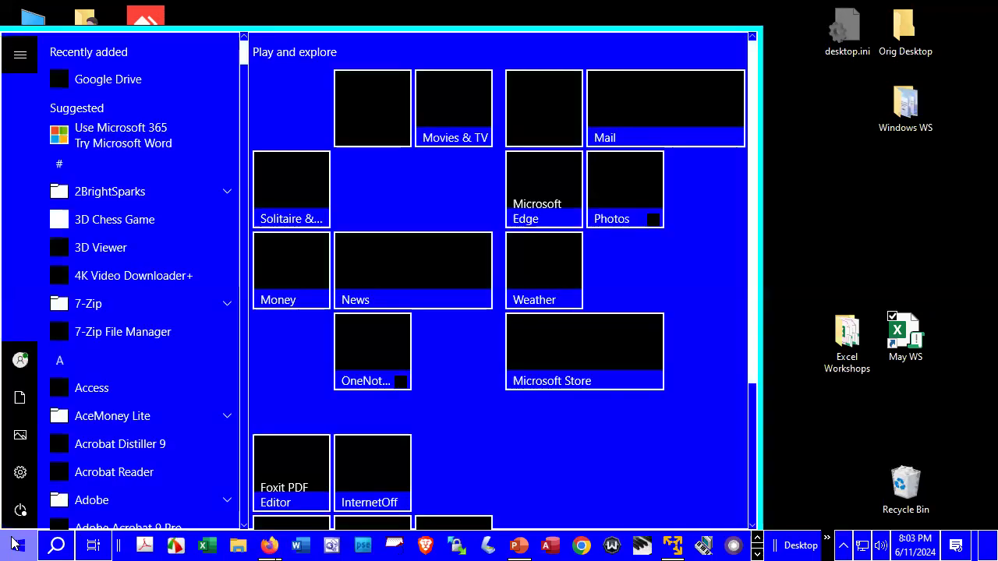
{"action": "left_click", "coordinate": [61, 360]}
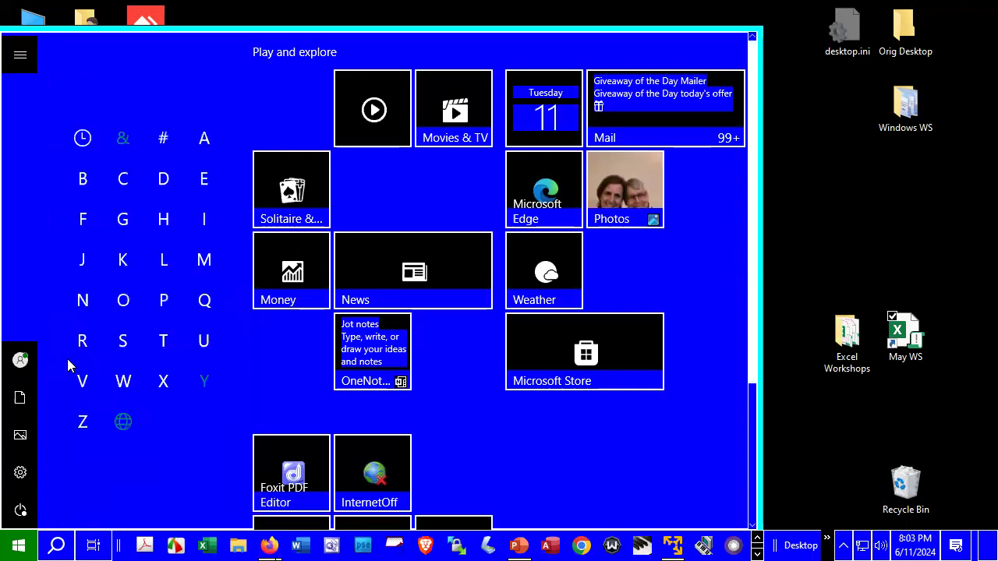
{"action": "left_click", "coordinate": [165, 303]}
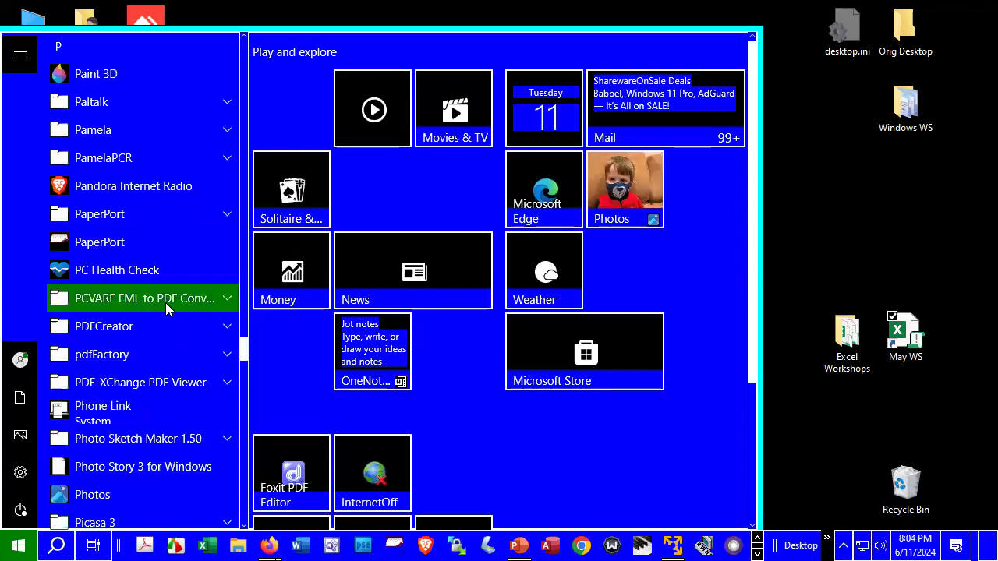
{"action": "scroll", "coordinate": [102, 421], "scroll_direction": "down", "scroll_amount": 2}
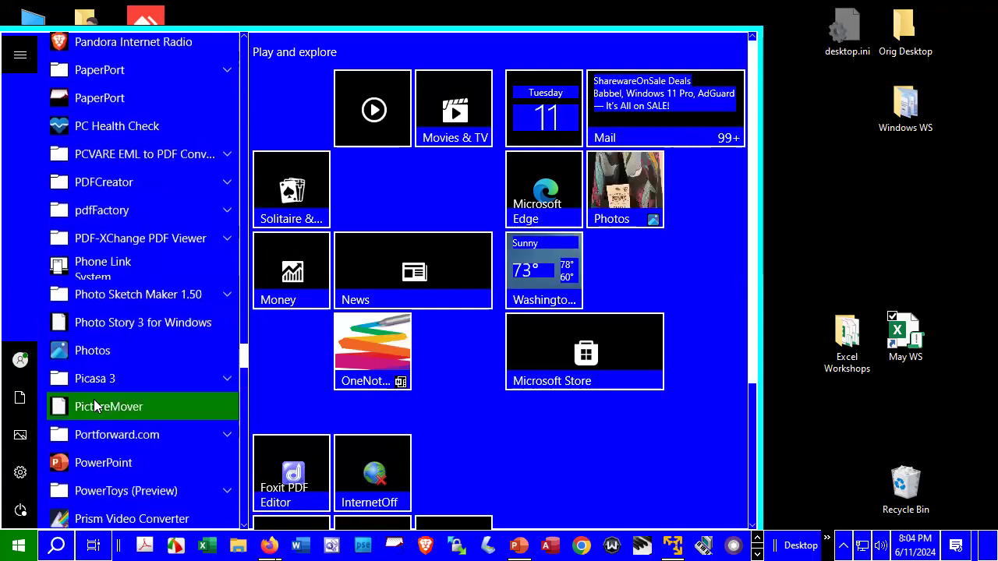
{"action": "scroll", "coordinate": [100, 382], "scroll_direction": "down", "scroll_amount": 4}
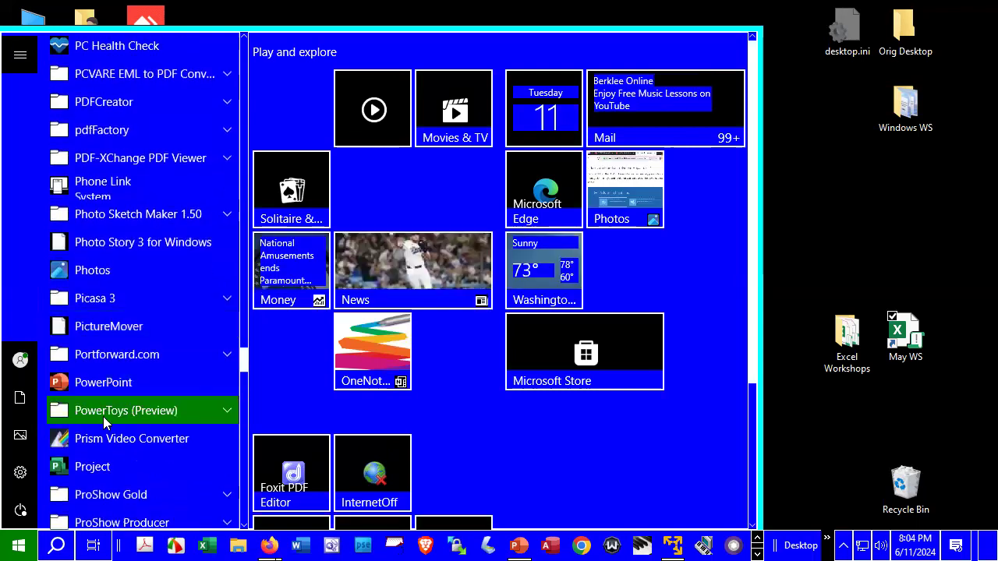
{"action": "left_click", "coordinate": [104, 419]}
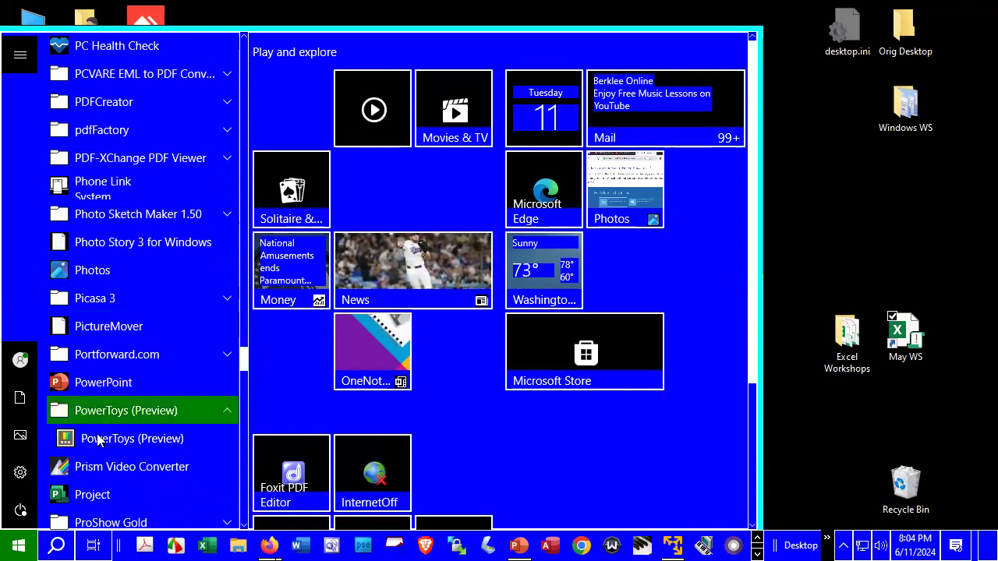
{"action": "left_click", "coordinate": [100, 442]}
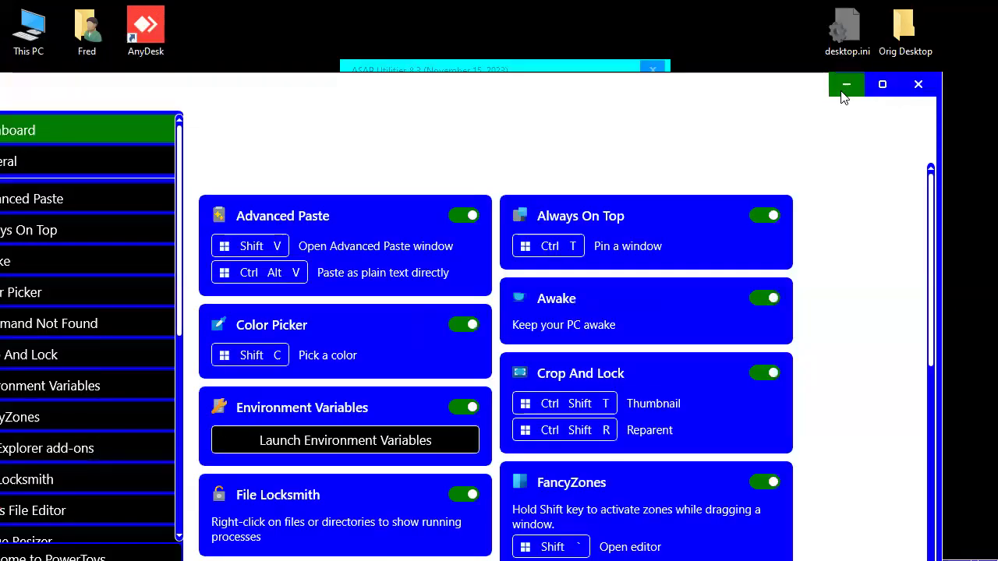
- Minimize the PowerToys settings window and dismiss the ASAP Utilities error message
{"action": "left_click", "coordinate": [846, 84]}
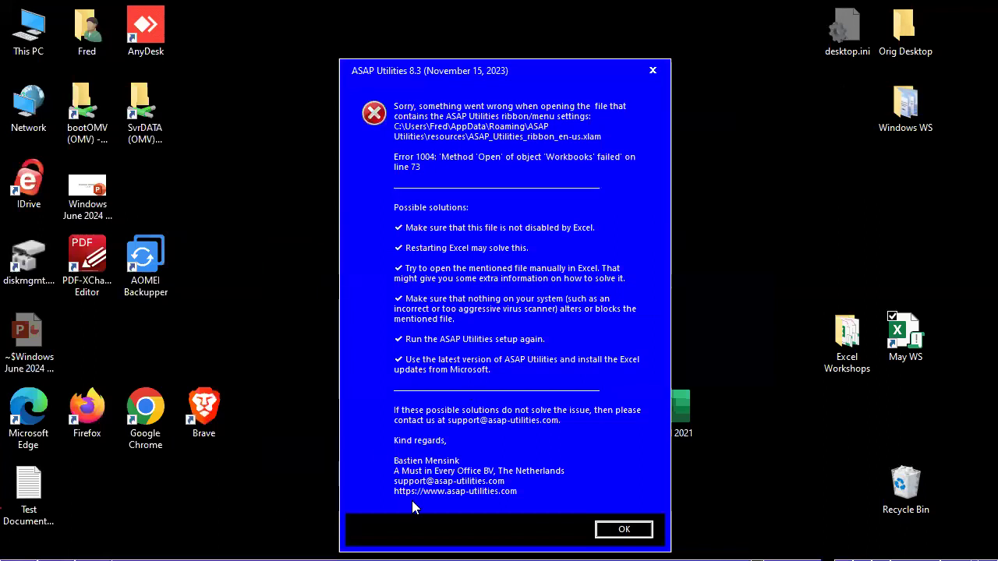
{"action": "mouse_move", "coordinate": [220, 555]}
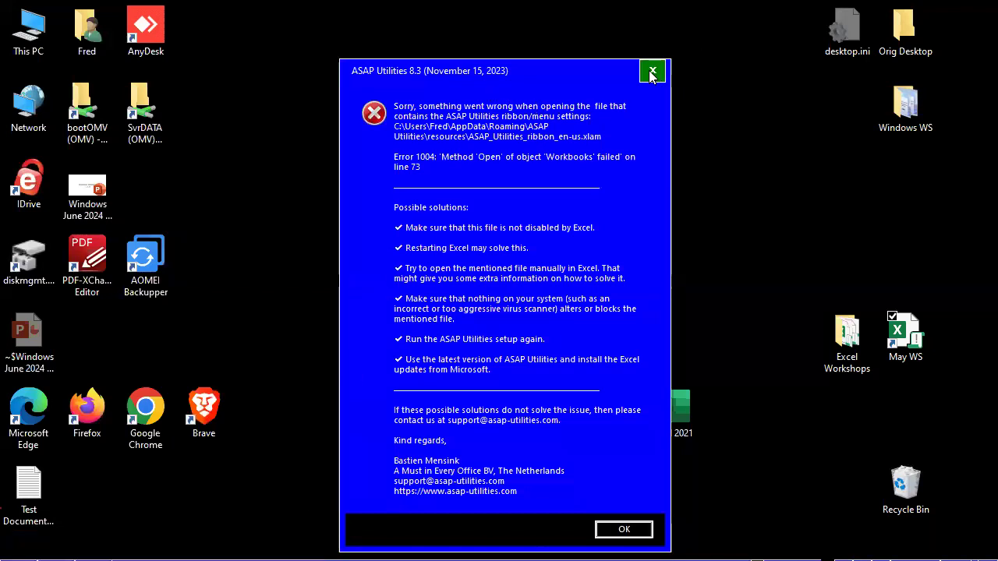
{"action": "left_click", "coordinate": [610, 530]}
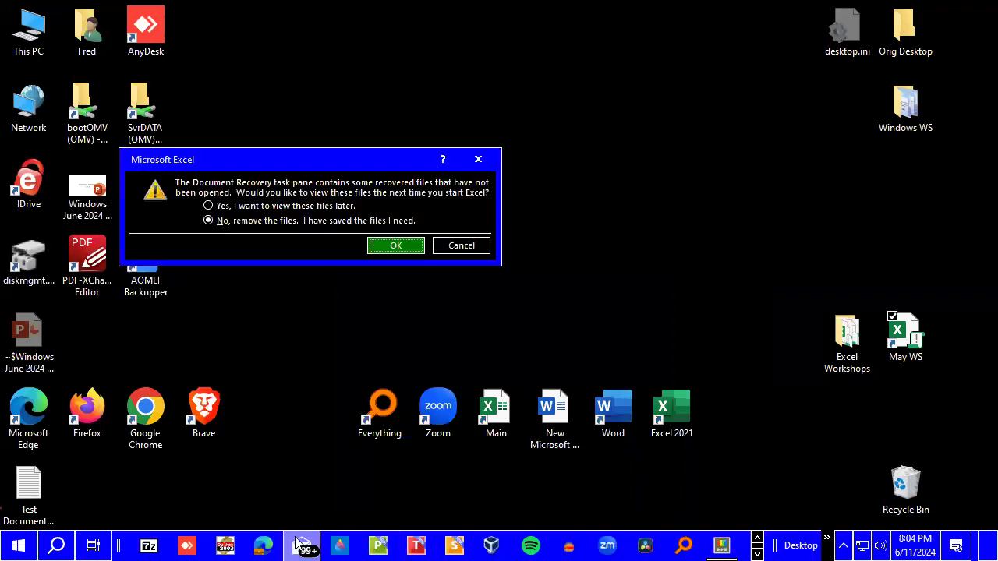
- Open a File Explorer window and set Excel's Document Recovery prompt to "Yes, I want to view these files later."
{"action": "left_click", "coordinate": [757, 552]}
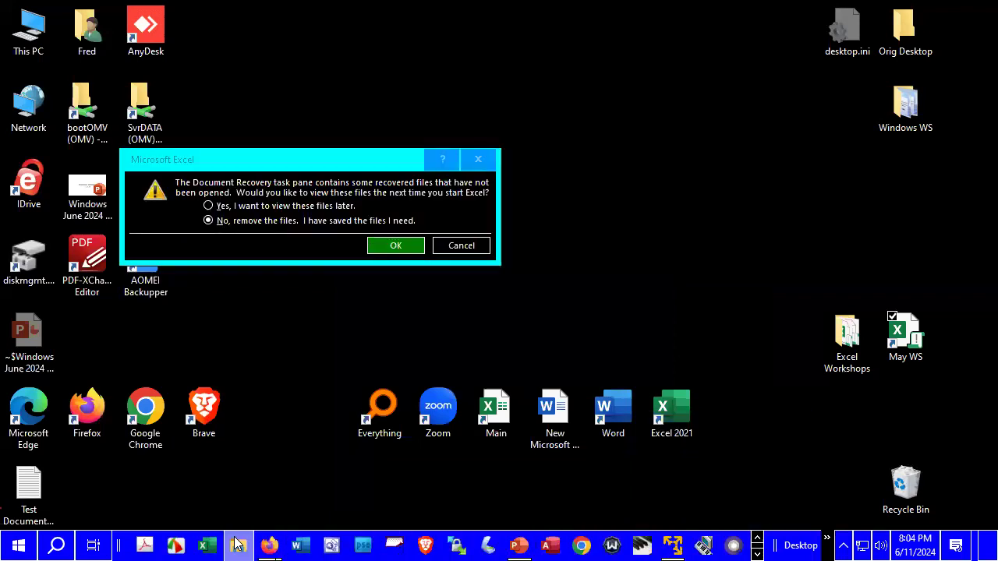
{"action": "left_click", "coordinate": [238, 545]}
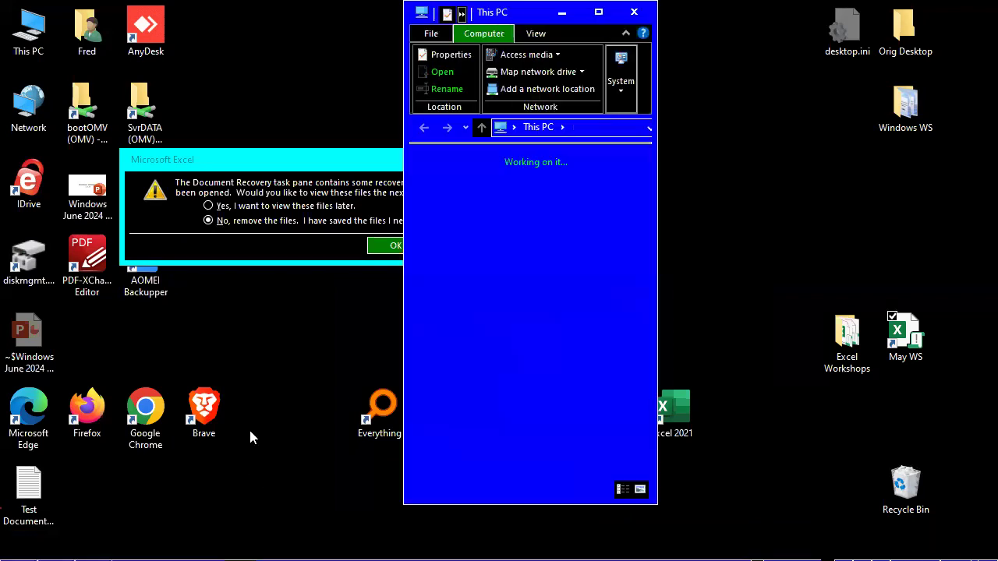
{"action": "left_click", "coordinate": [206, 207]}
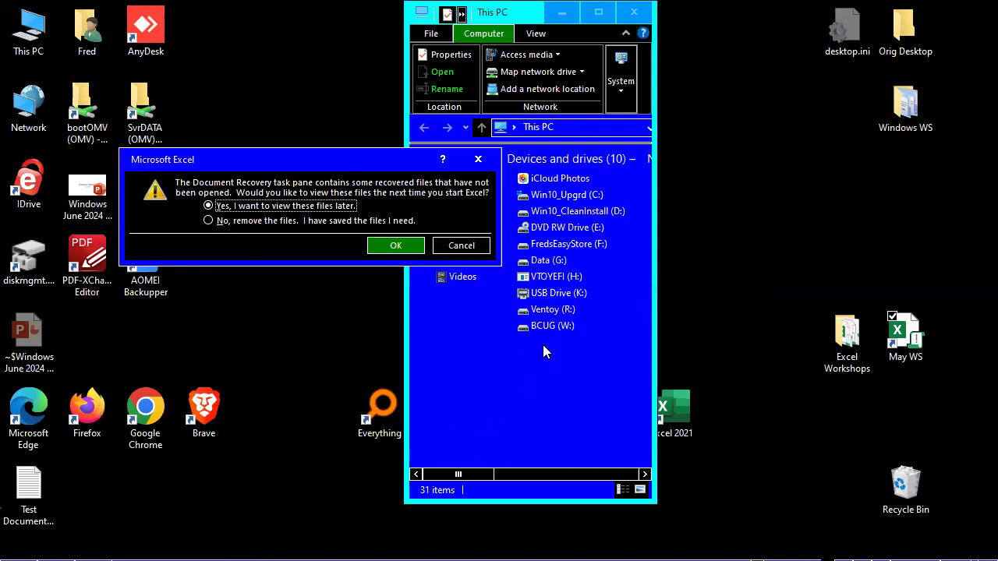
- Return to the File Explorer window and open its Desktop folder
{"action": "left_click", "coordinate": [496, 353]}
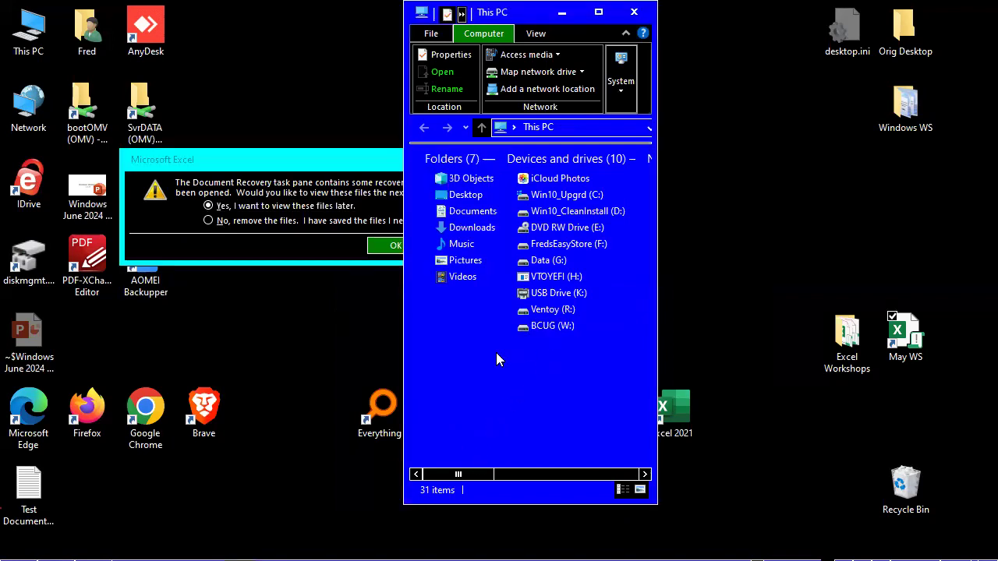
{"action": "left_click", "coordinate": [449, 198]}
{"action": "left_click", "coordinate": [449, 200]}
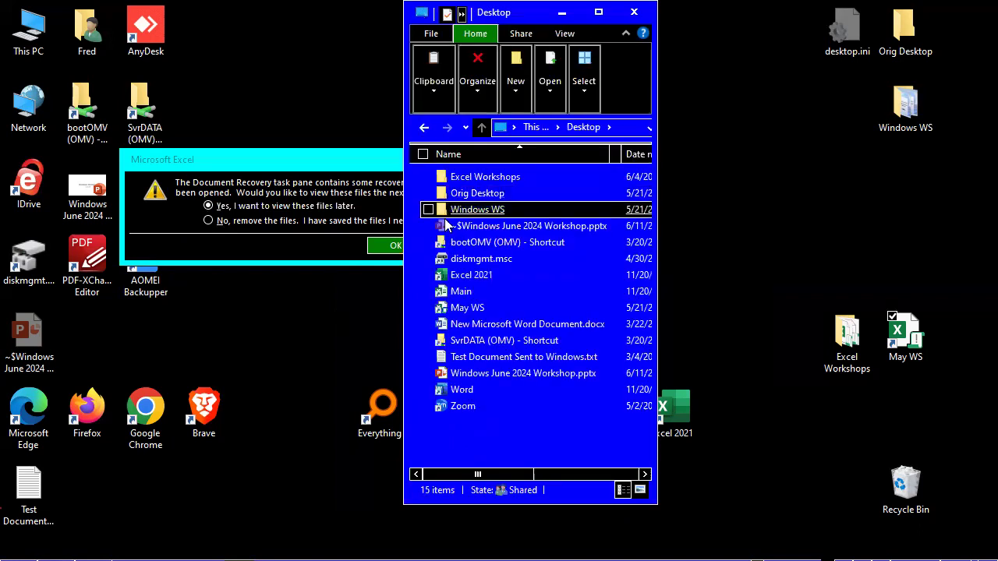
- Launch the May WS shortcut from the file list, then open the Excel Workshops folder and maximize its window
{"action": "double_click", "coordinate": [458, 309]}
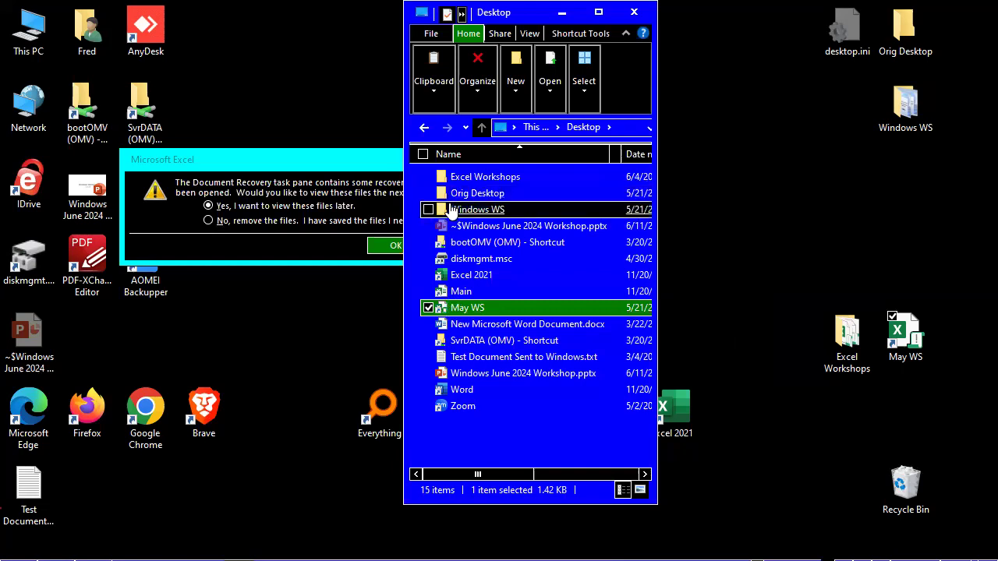
{"action": "double_click", "coordinate": [458, 180]}
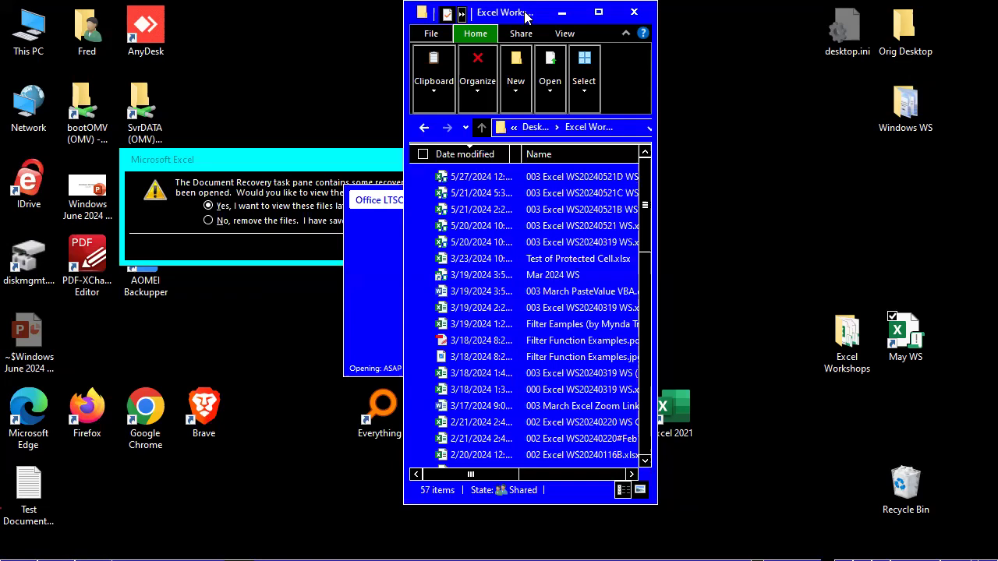
{"action": "left_click", "coordinate": [600, 12]}
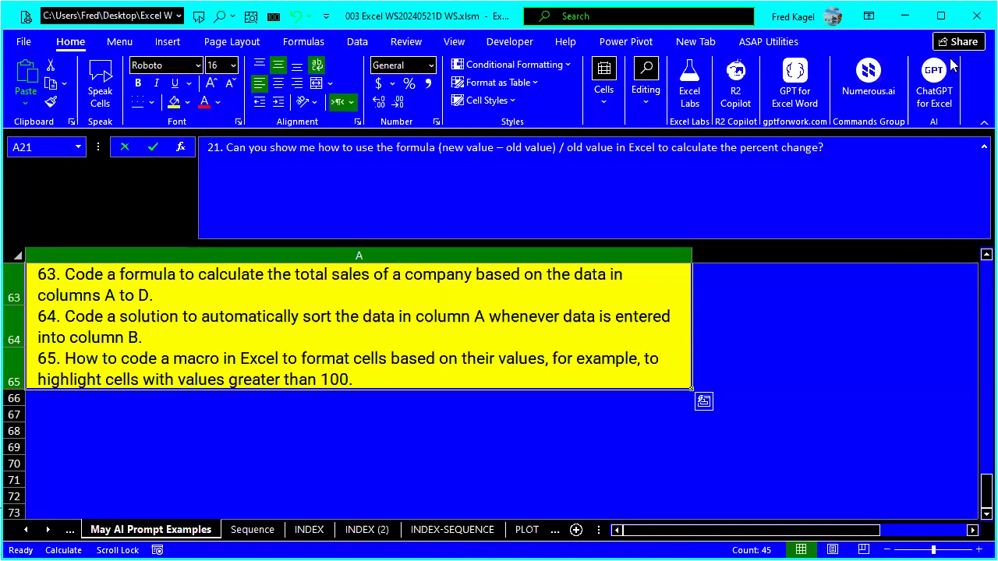
- Close the 003 Excel WS20240521D WS.xlsm workbook and the extra Excel windows, cancelling each File in Use prompt
{"action": "left_click", "coordinate": [971, 19]}
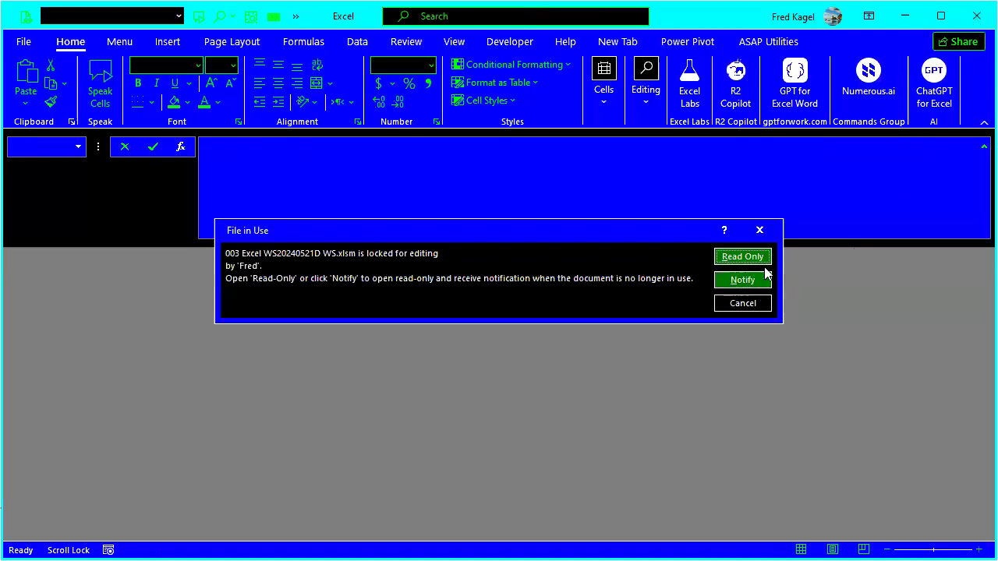
{"action": "left_click", "coordinate": [744, 303]}
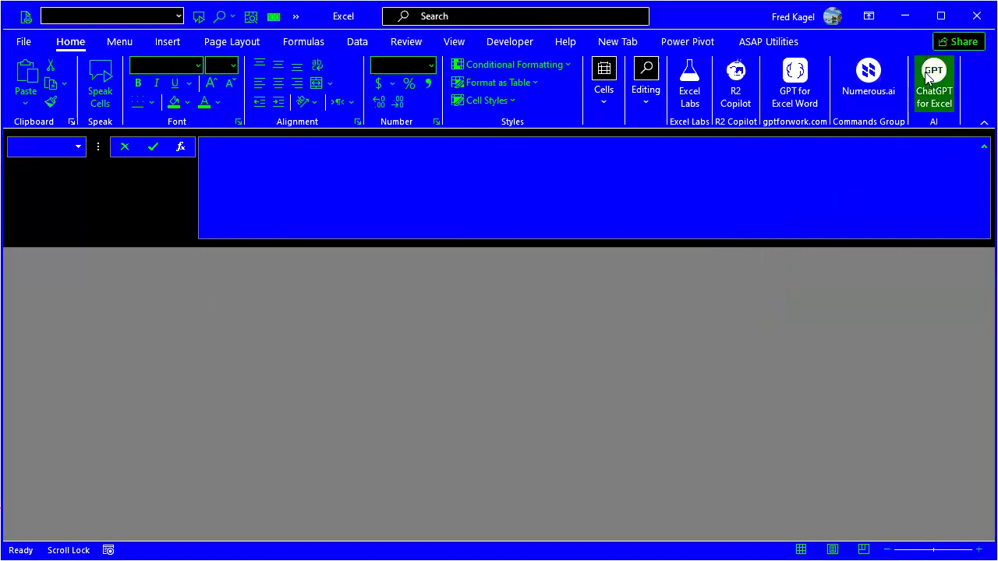
{"action": "left_click", "coordinate": [977, 18]}
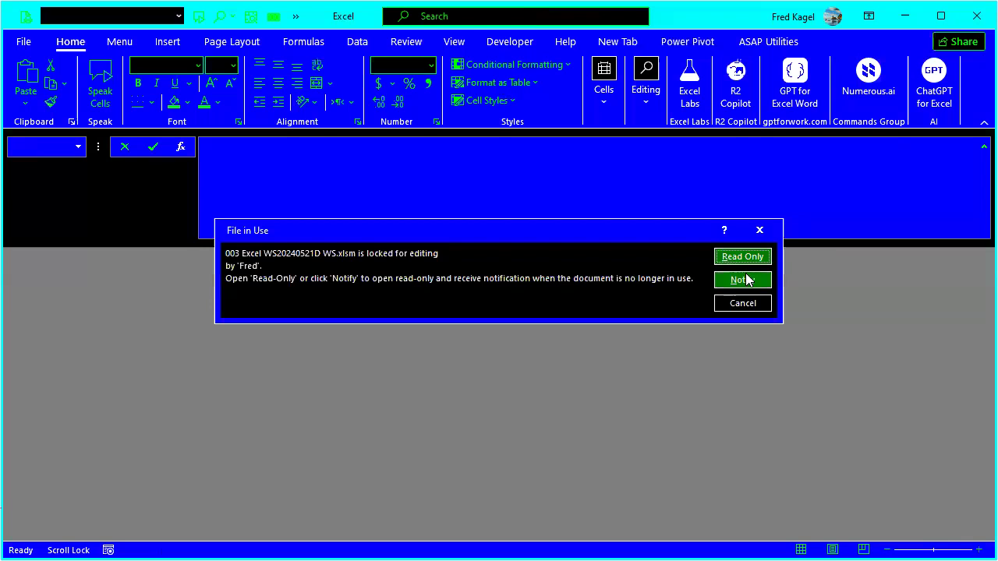
{"action": "left_click", "coordinate": [740, 306]}
{"action": "left_click", "coordinate": [972, 23]}
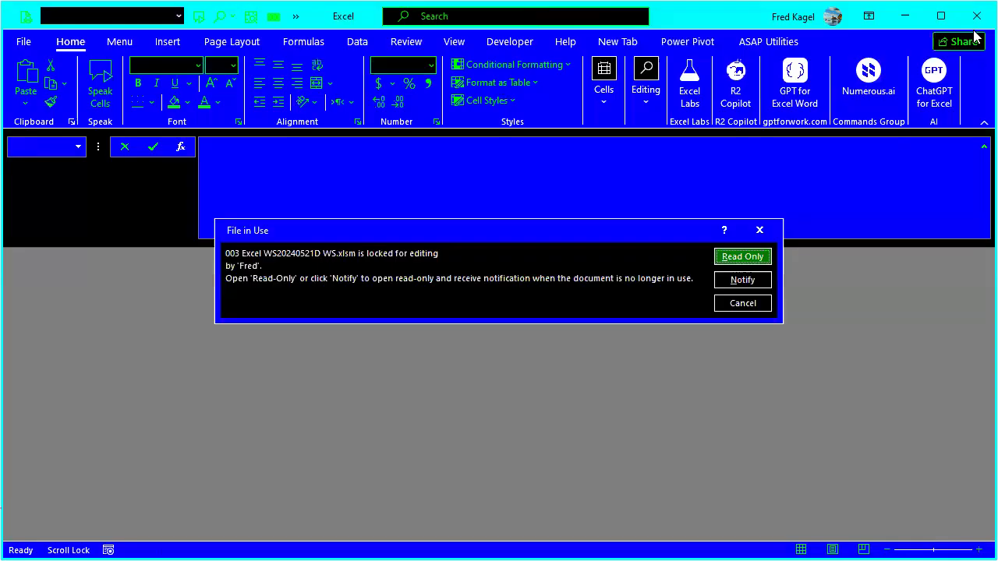
{"action": "left_click", "coordinate": [759, 230]}
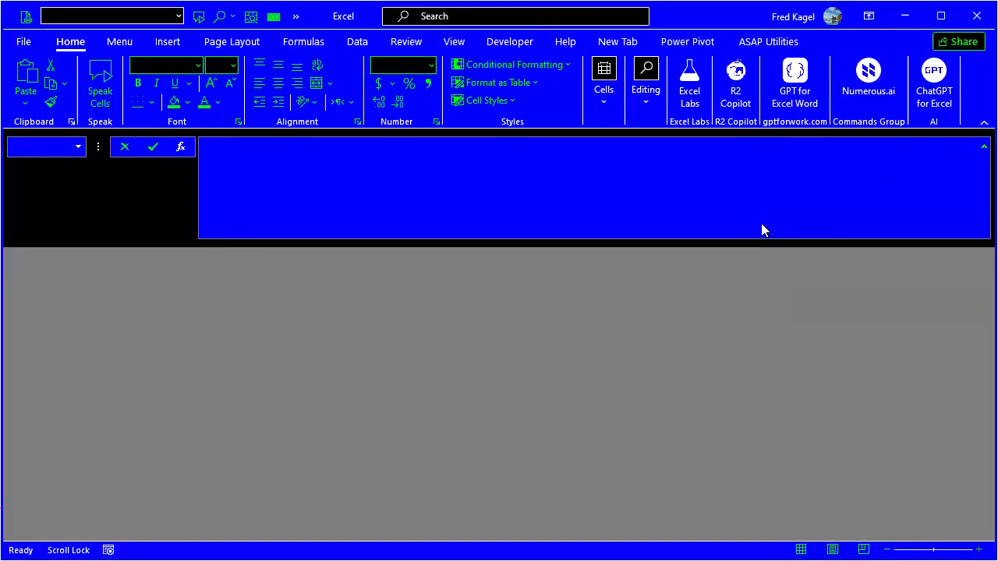
{"action": "left_click", "coordinate": [971, 17]}
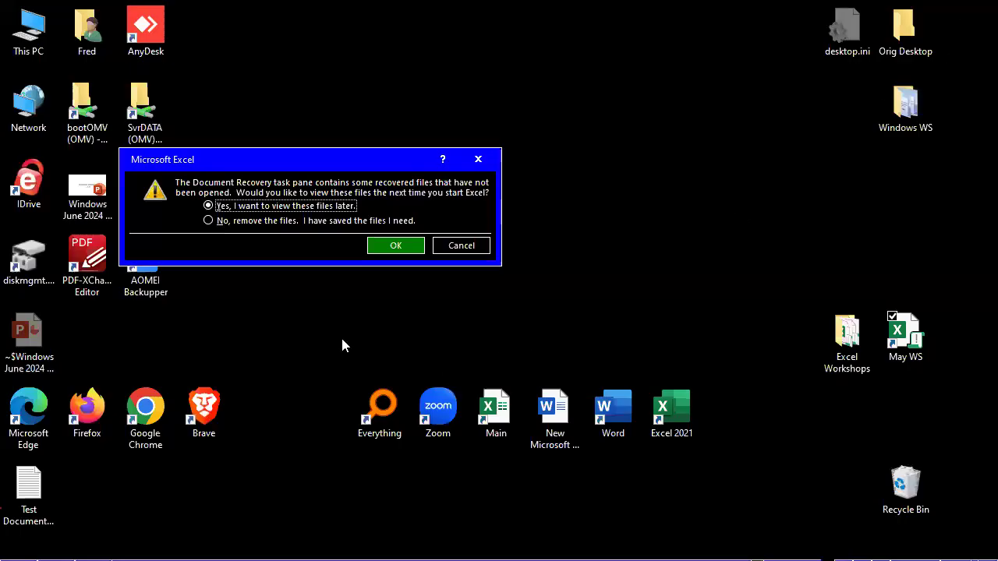
- Confirm keeping Excel's recovered files for later viewing and open the Windows WS folder from the desktop
{"action": "left_click", "coordinate": [397, 243]}
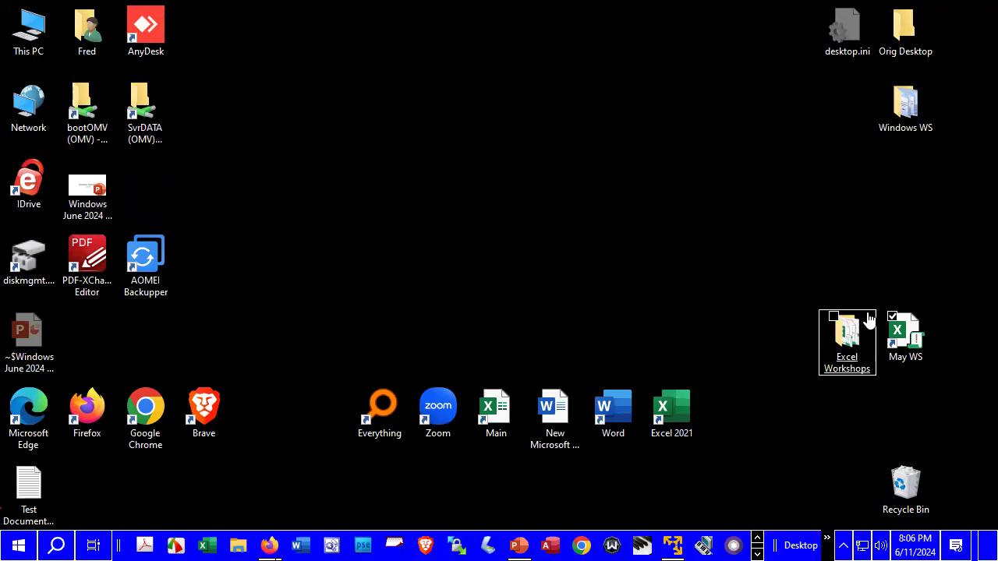
{"action": "left_click", "coordinate": [908, 115]}
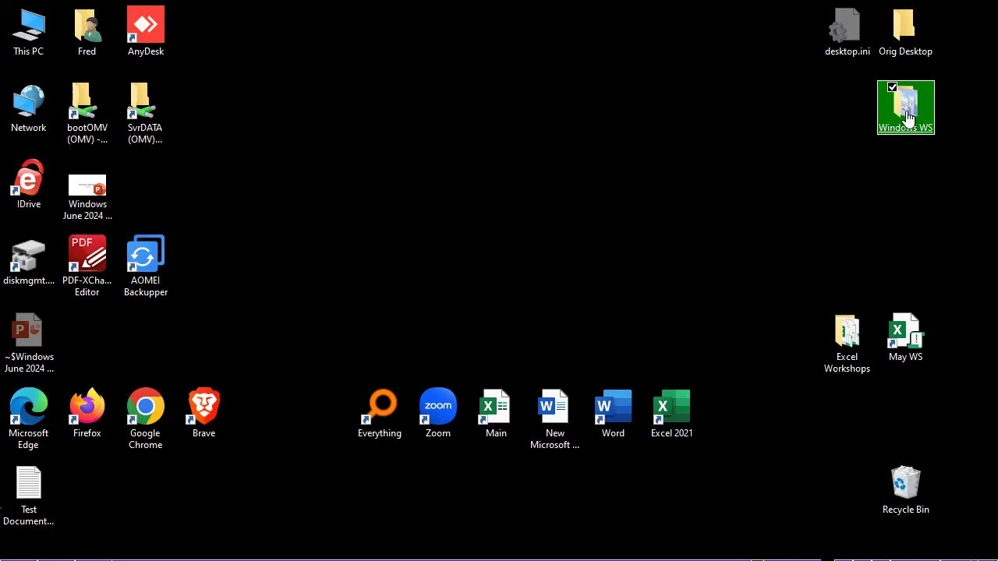
{"action": "double_click", "coordinate": [908, 116]}
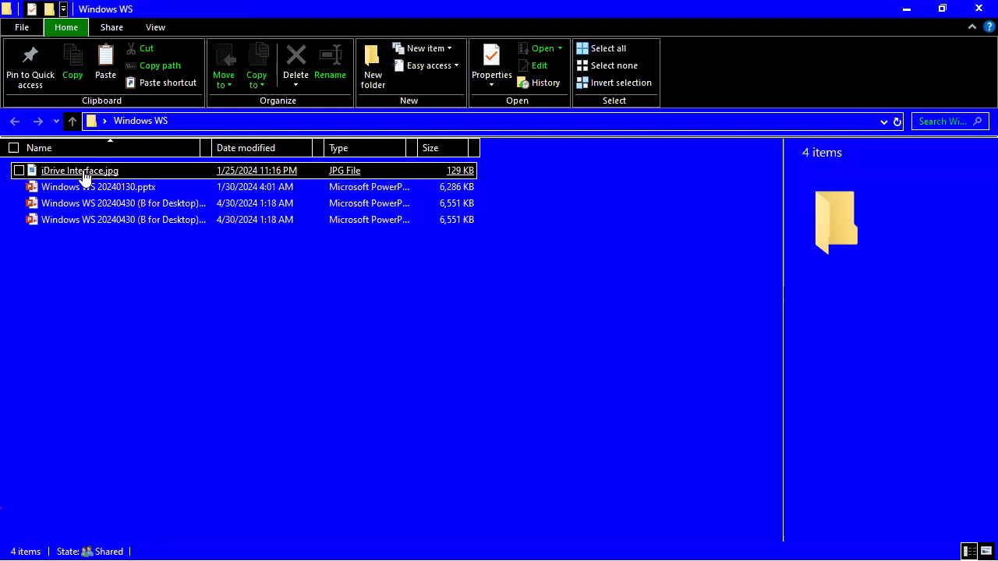
- Minimize the Windows WS folder, look up Peek's activation shortcut on the PowerToys dashboard, and minimize the dashboard
{"action": "left_click", "coordinate": [906, 9]}
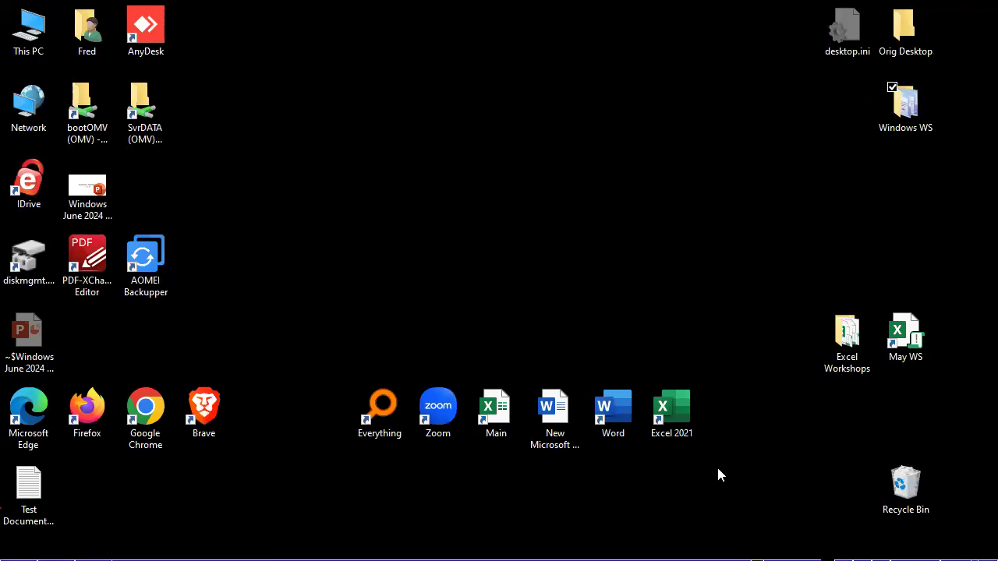
{"action": "mouse_move", "coordinate": [329, 545]}
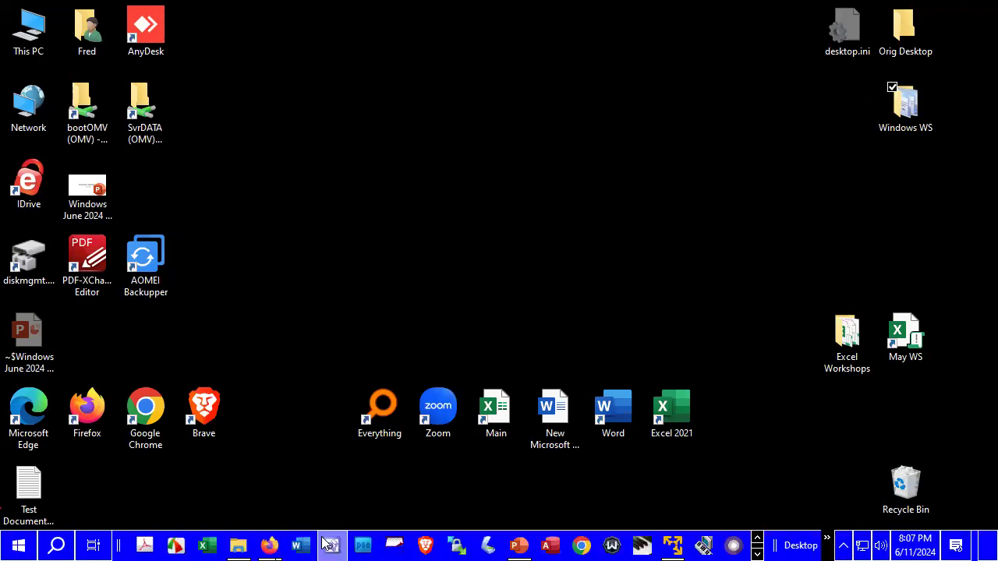
{"action": "left_click", "coordinate": [756, 538]}
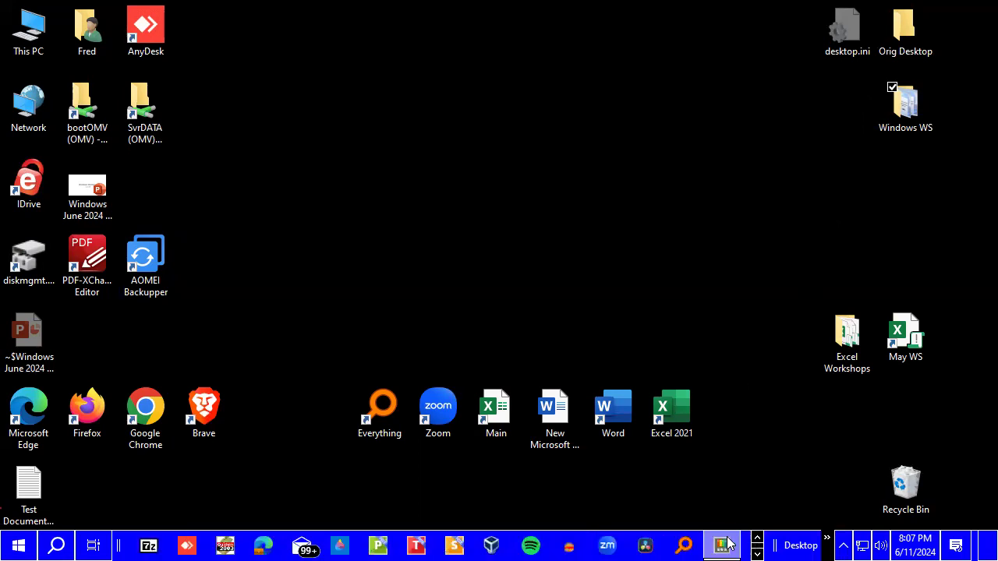
{"action": "left_click", "coordinate": [721, 543]}
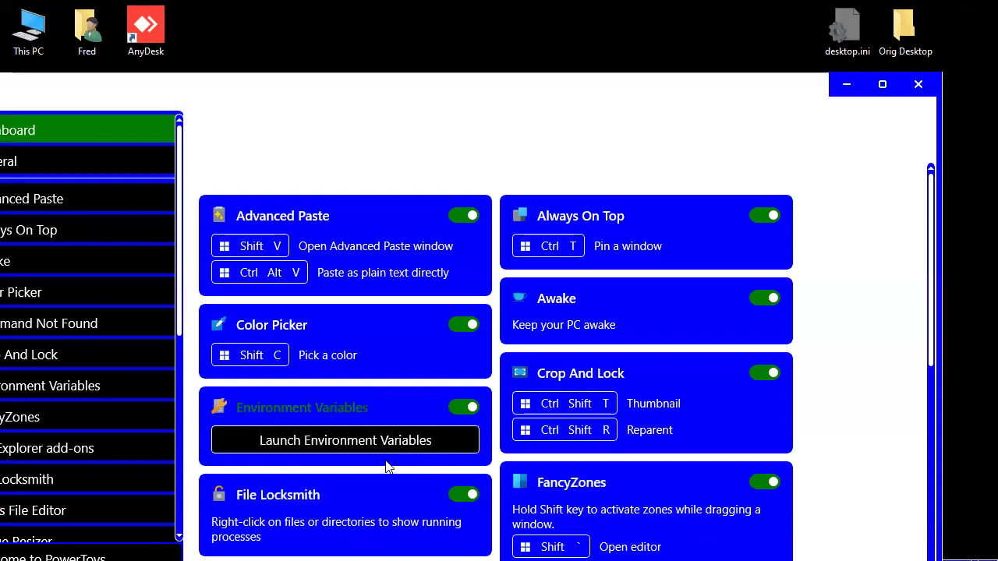
{"action": "scroll", "coordinate": [405, 468], "scroll_direction": "down", "scroll_amount": 5}
{"action": "scroll", "coordinate": [379, 472], "scroll_direction": "down", "scroll_amount": 3}
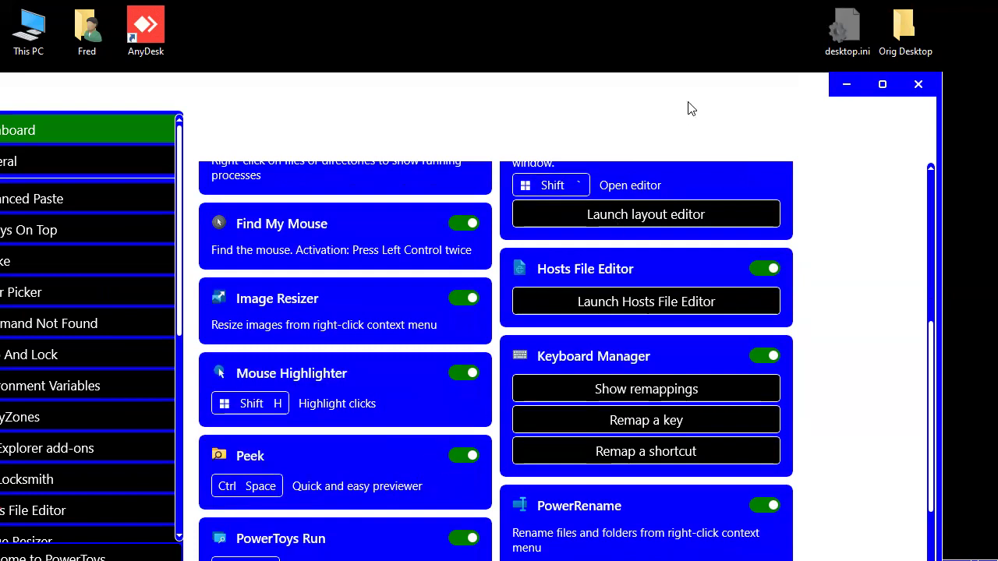
{"action": "left_click", "coordinate": [847, 85]}
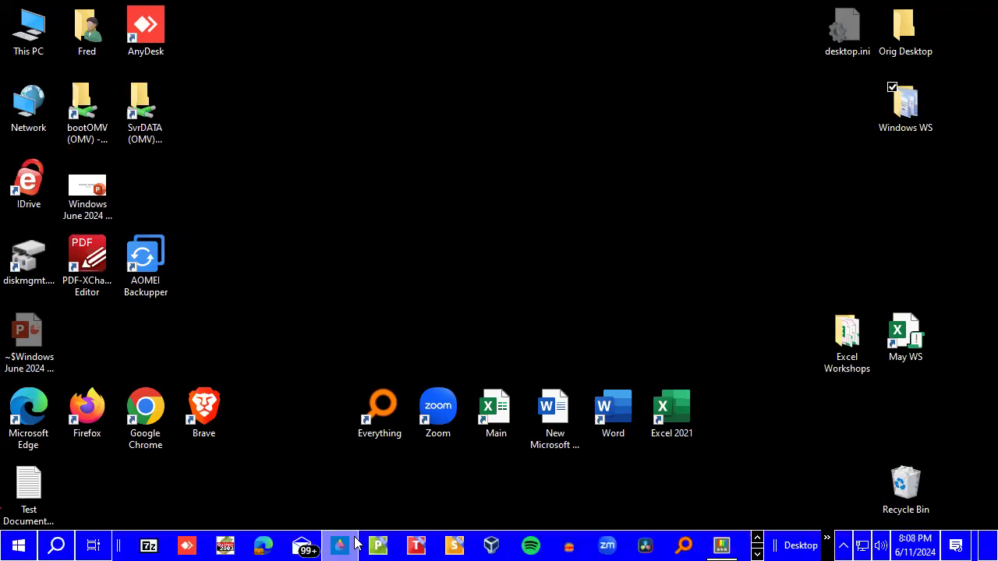
- Bring the minimized Windows WS folder window back to the screen
{"action": "mouse_move", "coordinate": [688, 543]}
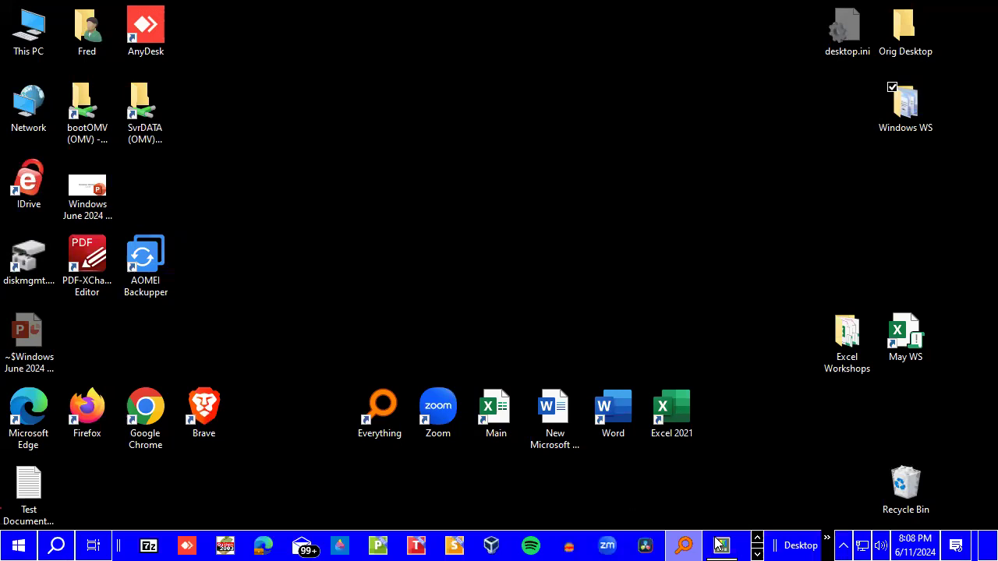
{"action": "left_click", "coordinate": [756, 540]}
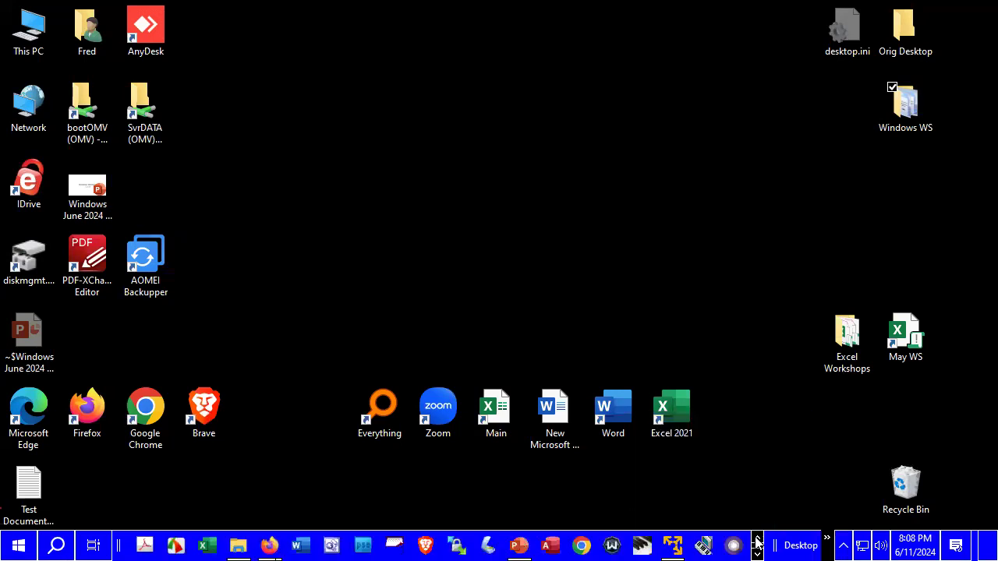
{"action": "left_click", "coordinate": [756, 539]}
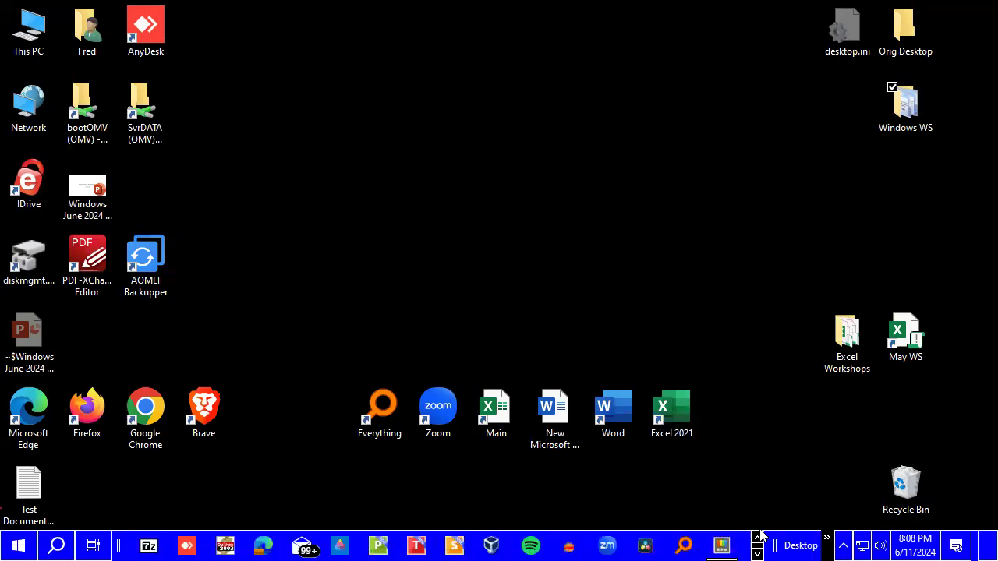
{"action": "left_click", "coordinate": [757, 538]}
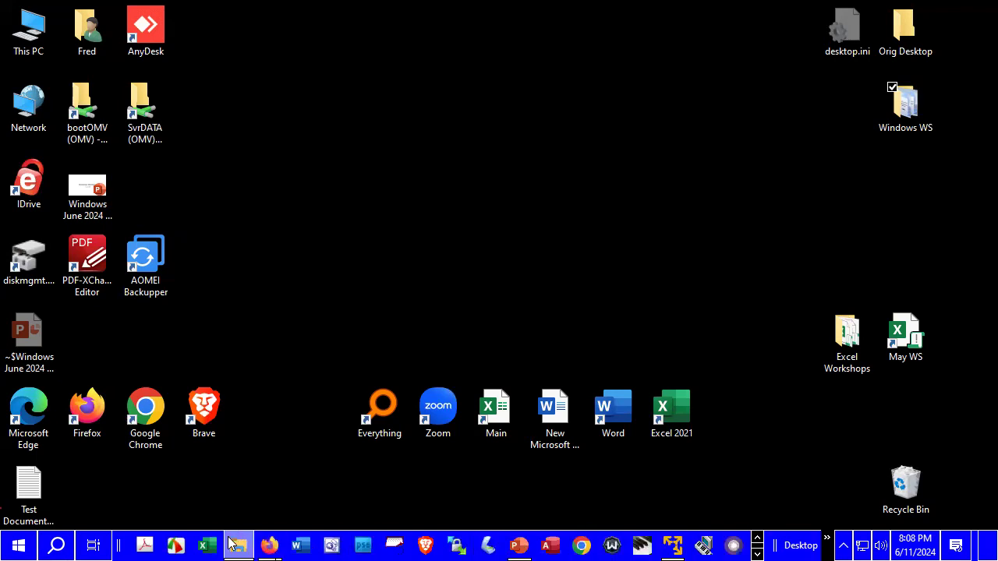
{"action": "left_click", "coordinate": [232, 543]}
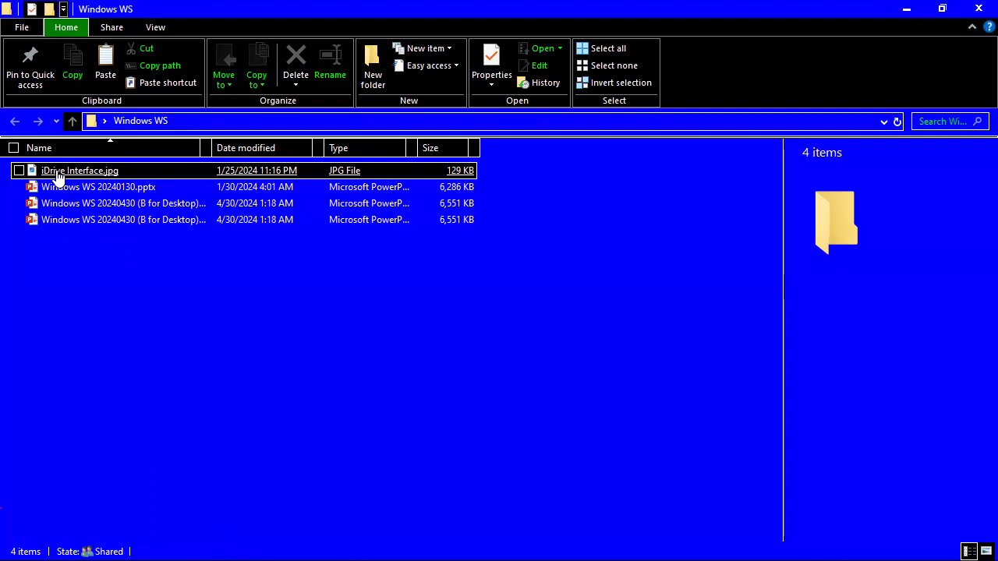
- Select iDrive Interface.jpg, preview it with Peek, then close the preview and minimize the folder window
{"action": "left_click", "coordinate": [19, 170]}
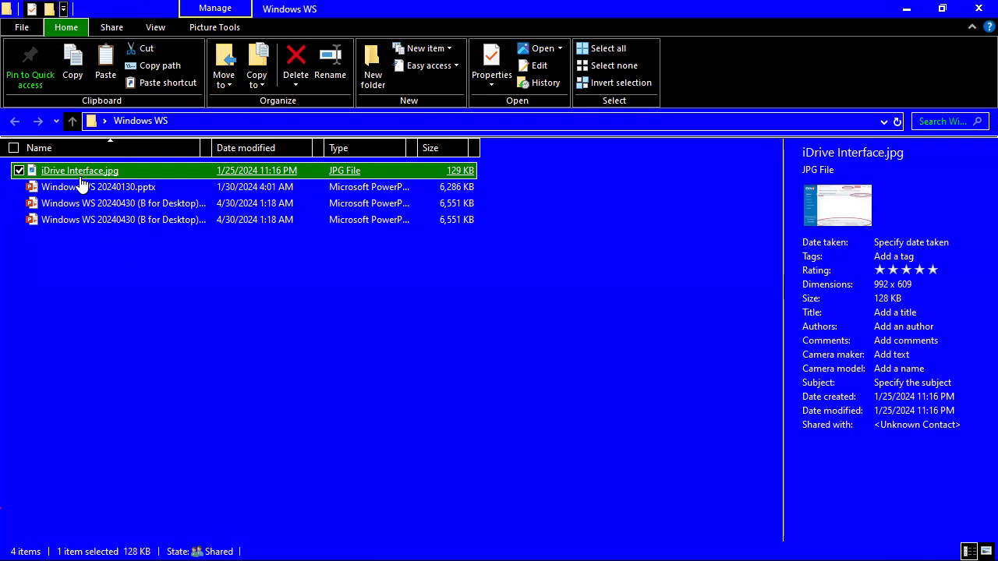
{"action": "double_click", "coordinate": [81, 179]}
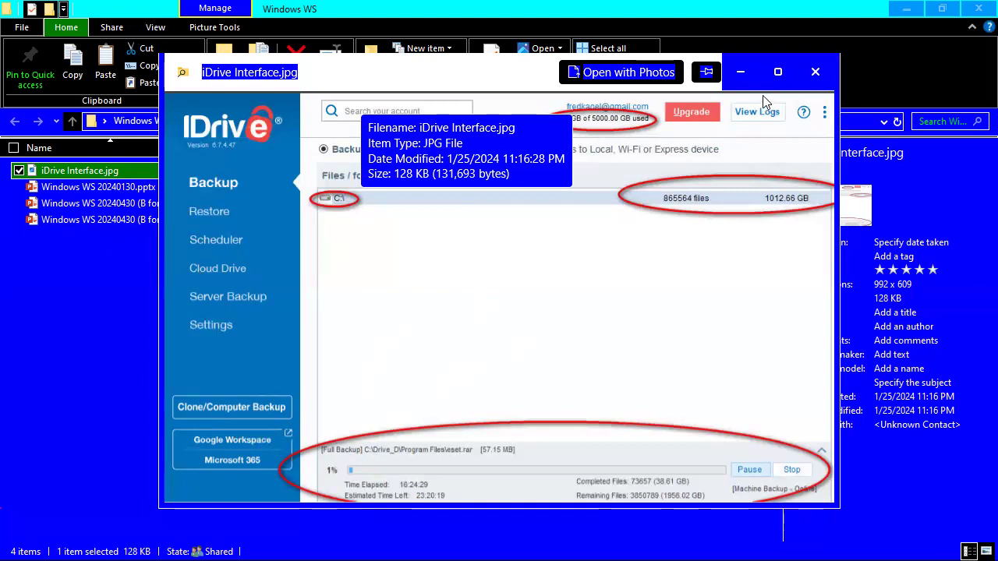
{"action": "left_click", "coordinate": [814, 72]}
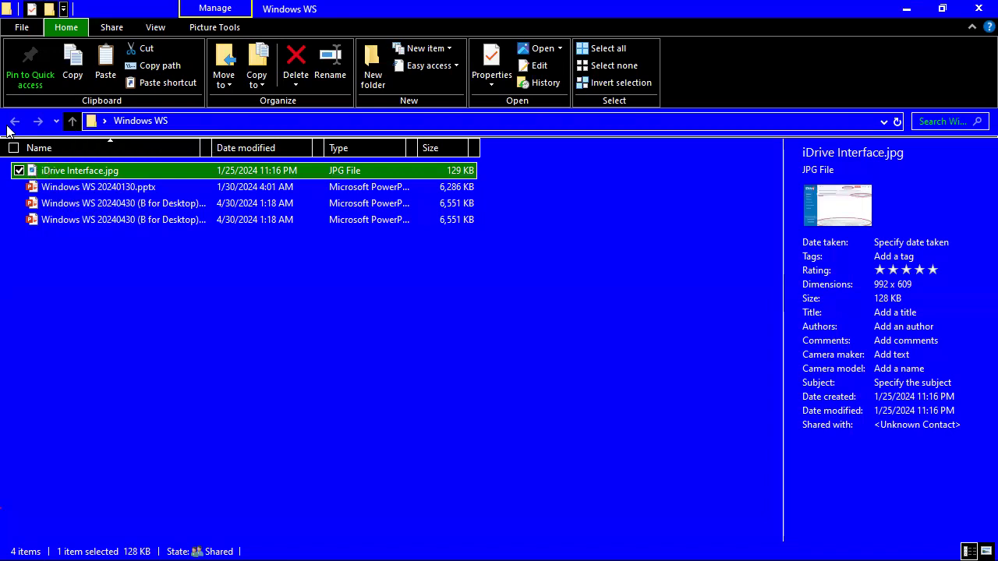
{"action": "double_click", "coordinate": [50, 175]}
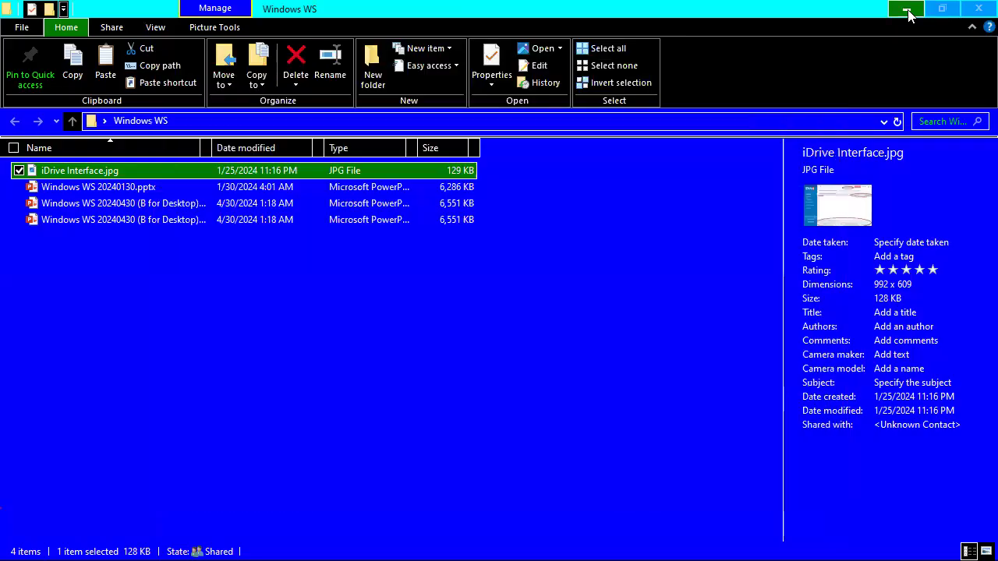
{"action": "left_click", "coordinate": [906, 9]}
- Reopen the Windows WS folder from the desktop and display it in a smaller window
{"action": "mouse_move", "coordinate": [337, 544]}
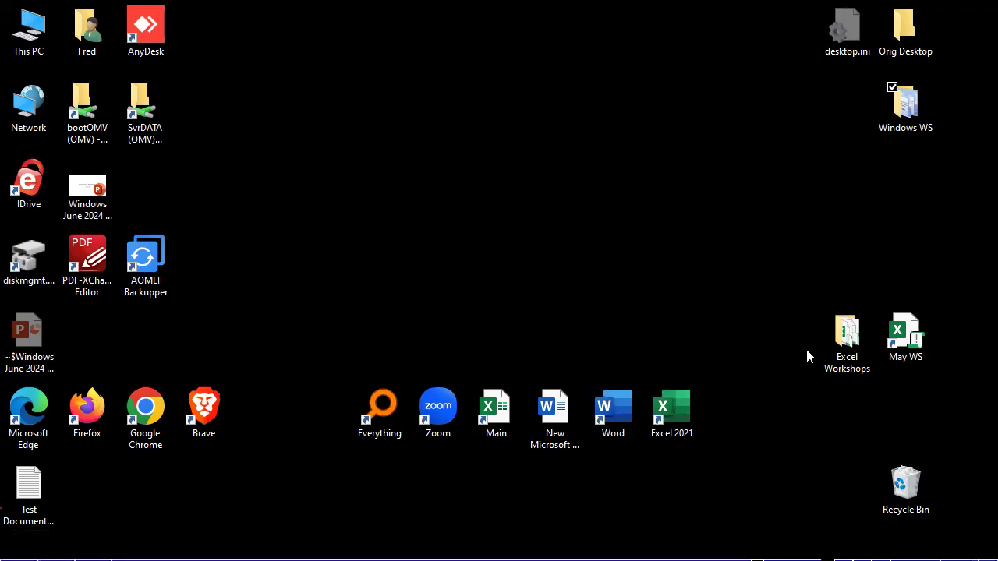
{"action": "left_click", "coordinate": [900, 117]}
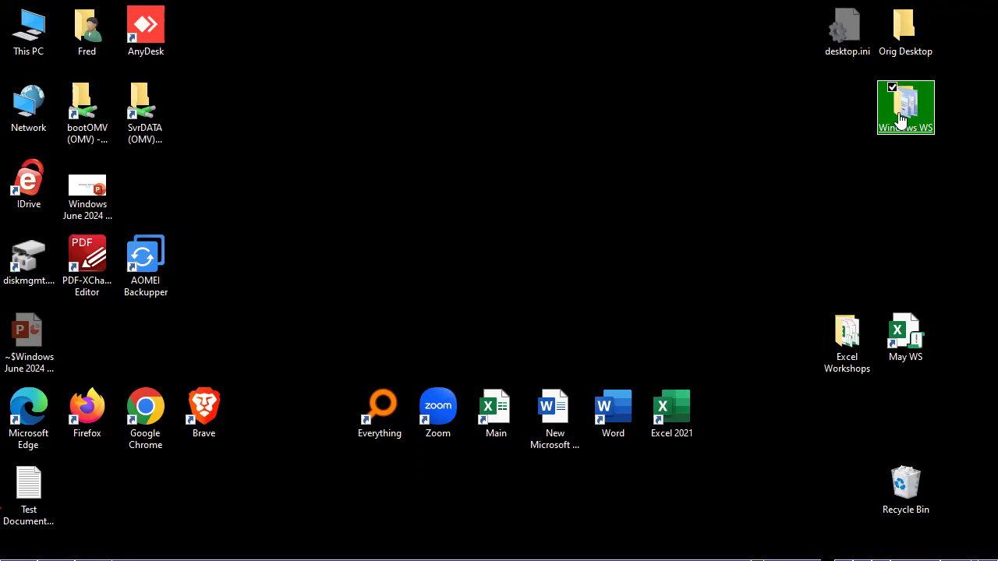
{"action": "double_click", "coordinate": [900, 117]}
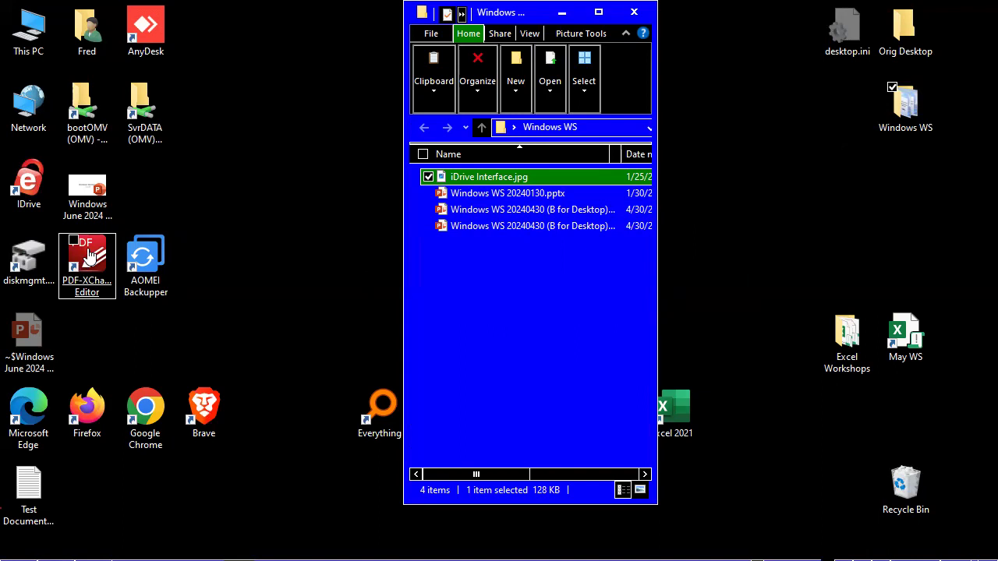
- Select the Windows June 2024 Workshop.pptx file on the desktop
{"action": "left_click", "coordinate": [74, 164]}
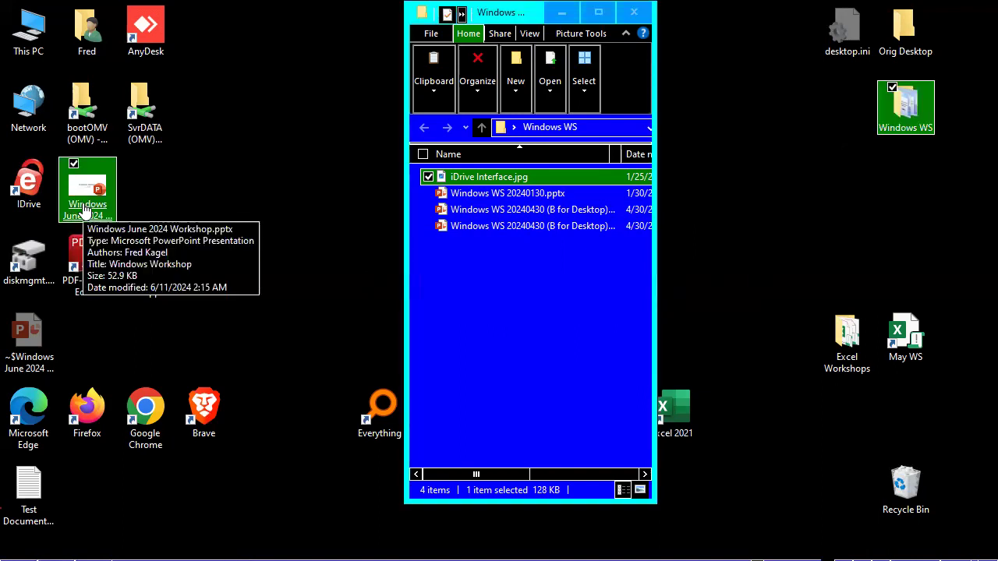